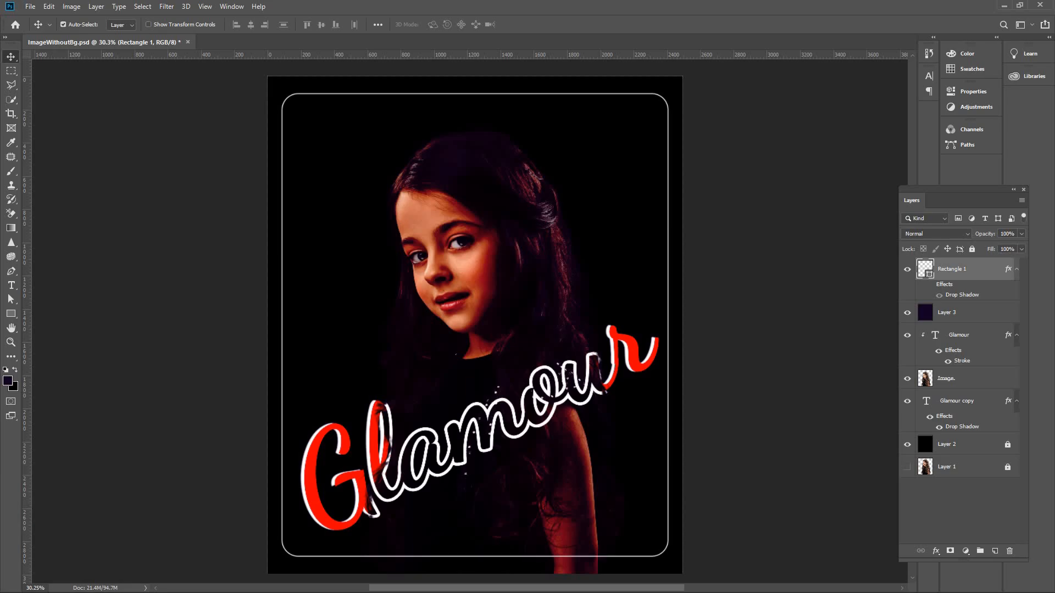
Step: Set the blend mode of Layer 3 to Soft Light
click(966, 312)
click(937, 234)
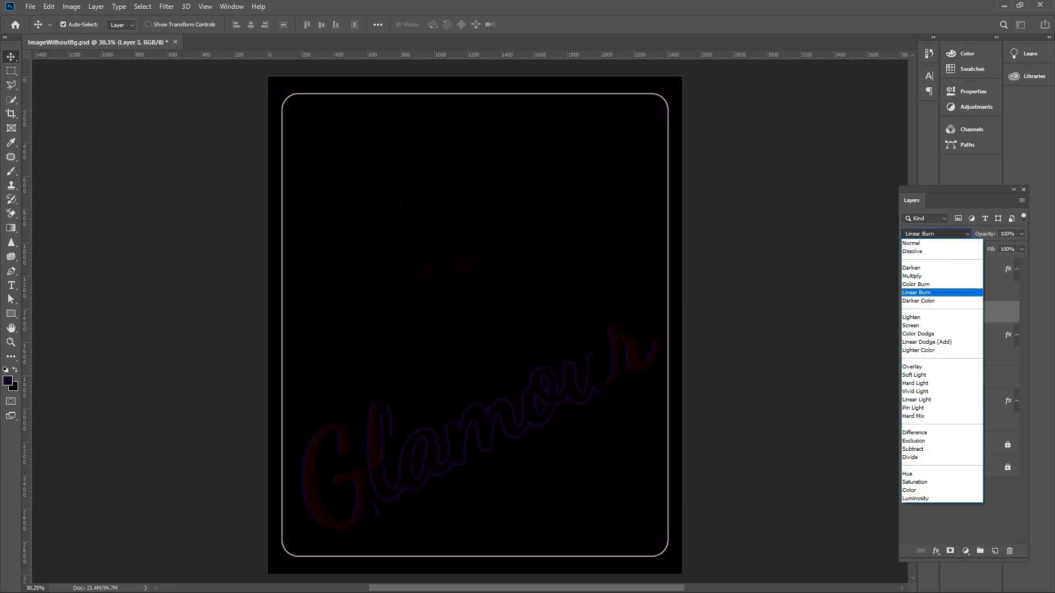
key(Return)
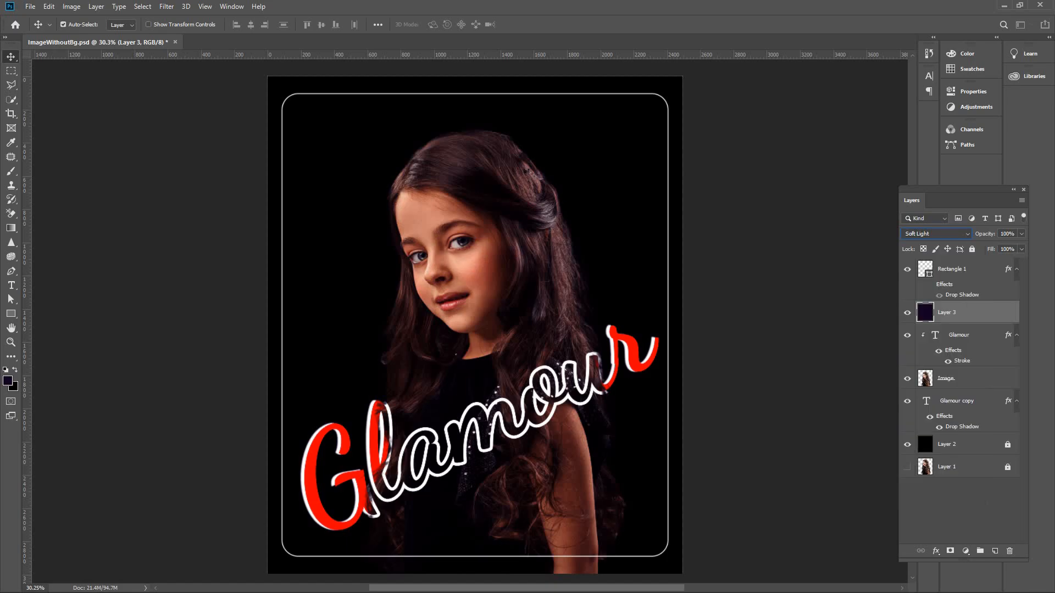
click(929, 284)
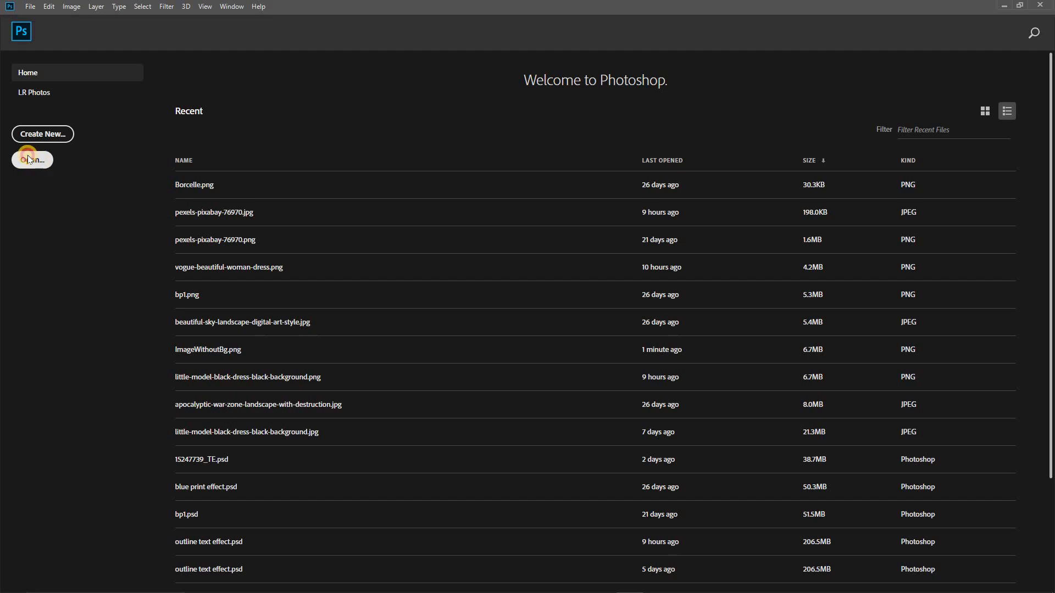
Step: Open the ImageWithoutBg picture from the hr folder
click(27, 158)
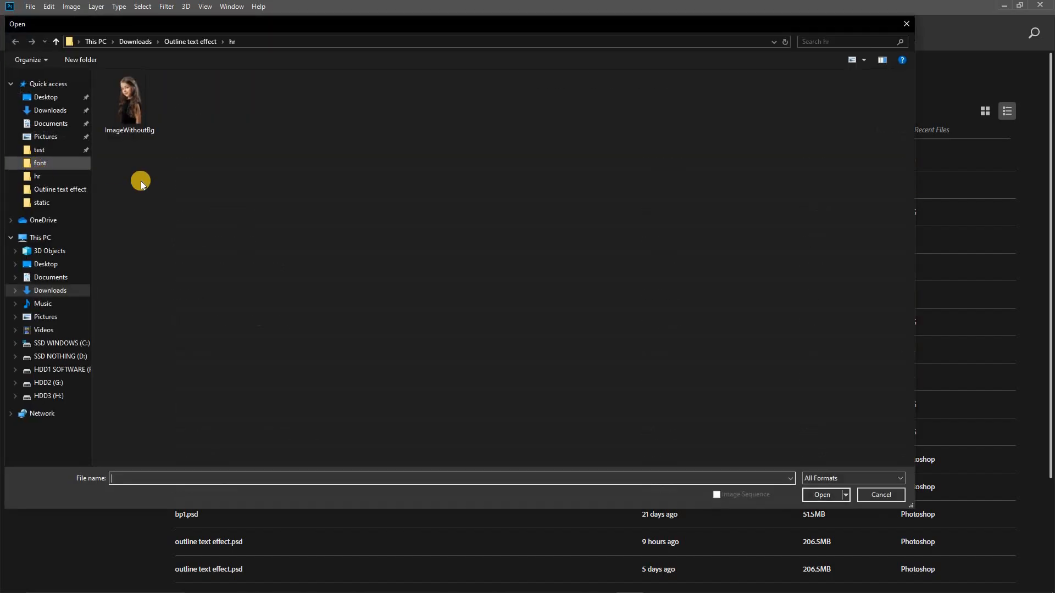
click(137, 129)
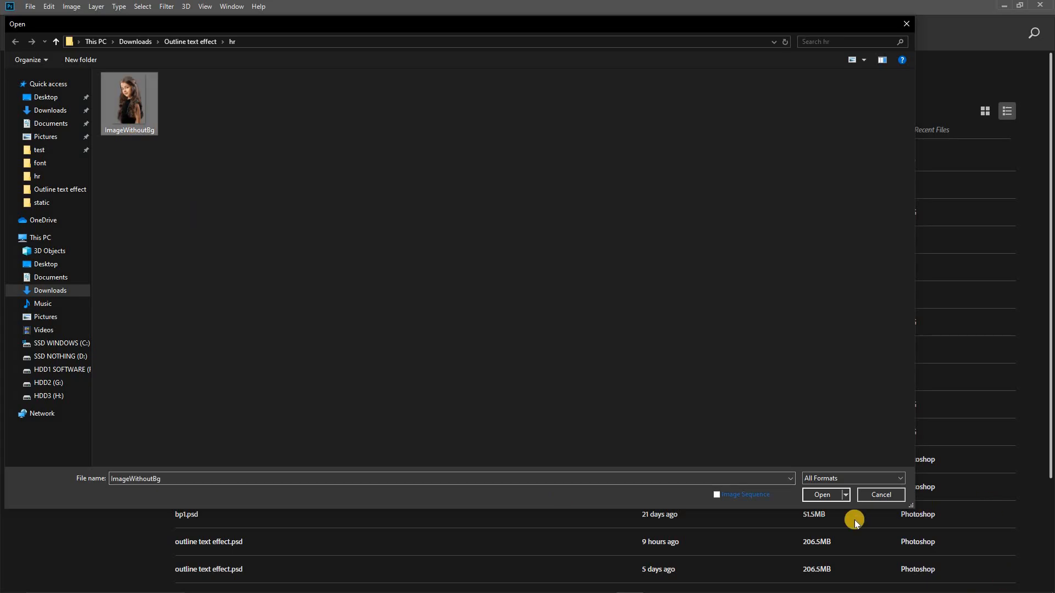
click(816, 495)
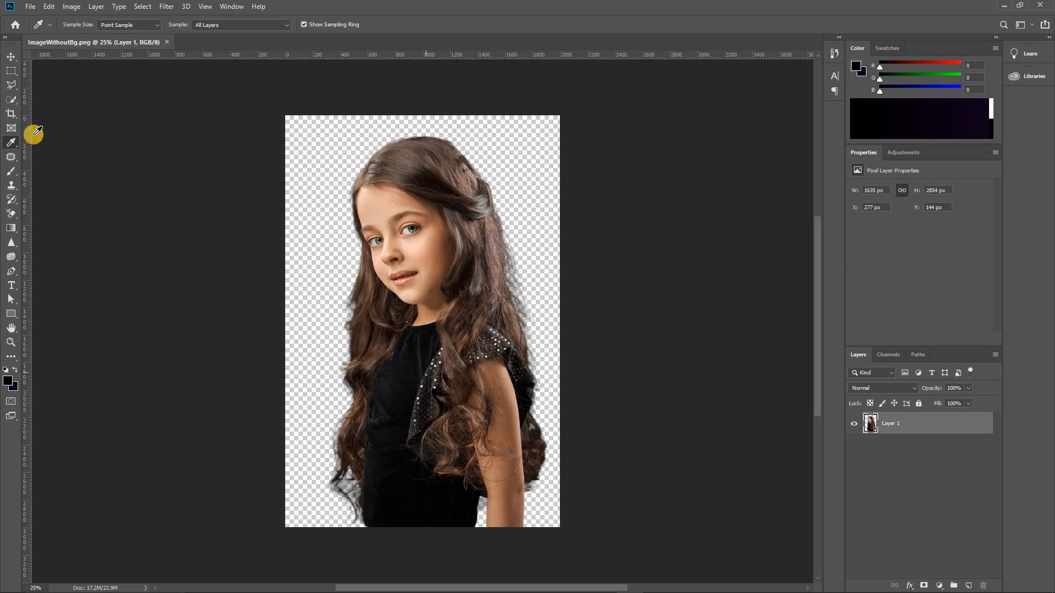
Step: Duplicate Layer 1 and hide the original layer
click(13, 55)
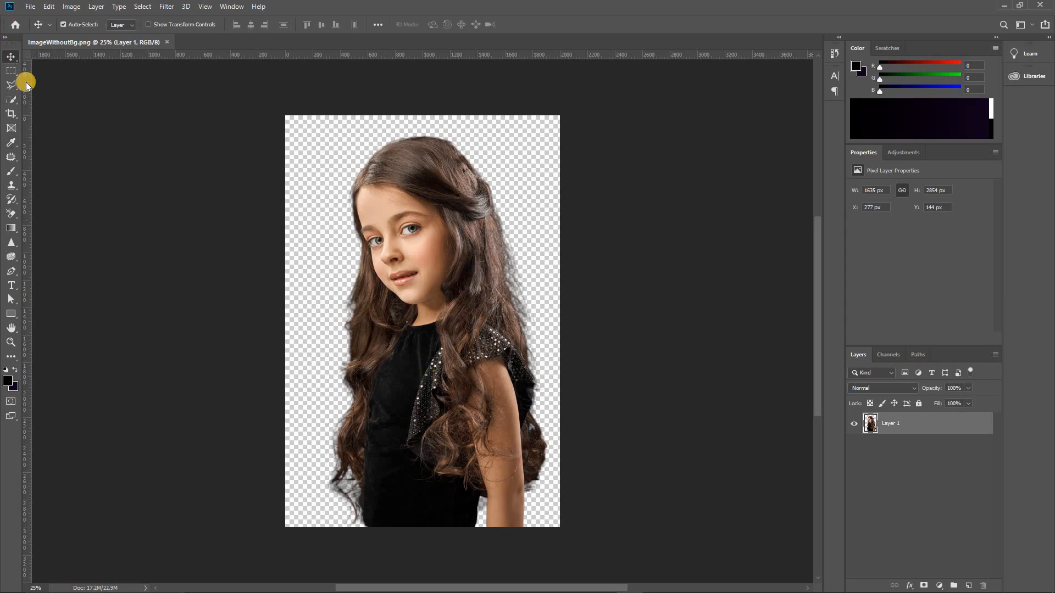
click(941, 423)
key(ctrl)
key(ctrl+j)
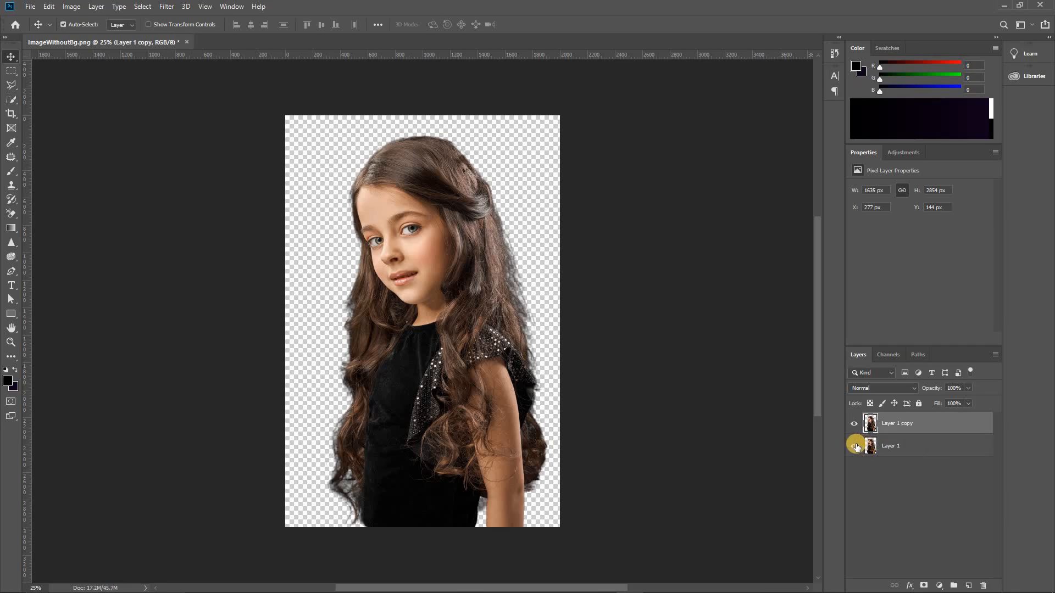
click(854, 446)
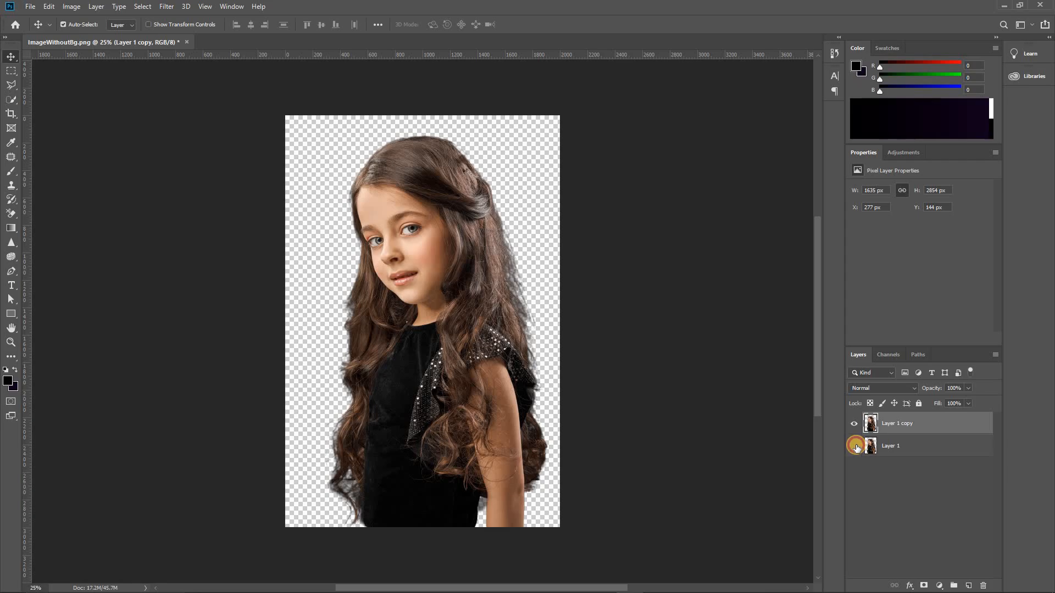
Step: Rename the duplicated layer as Image
double_click(899, 424)
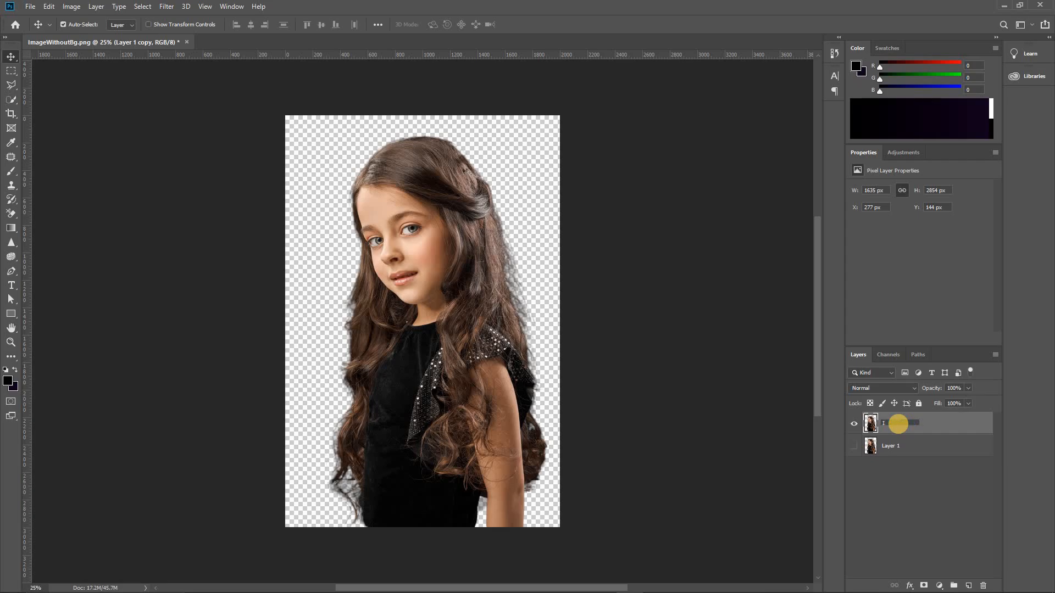
text(Image)
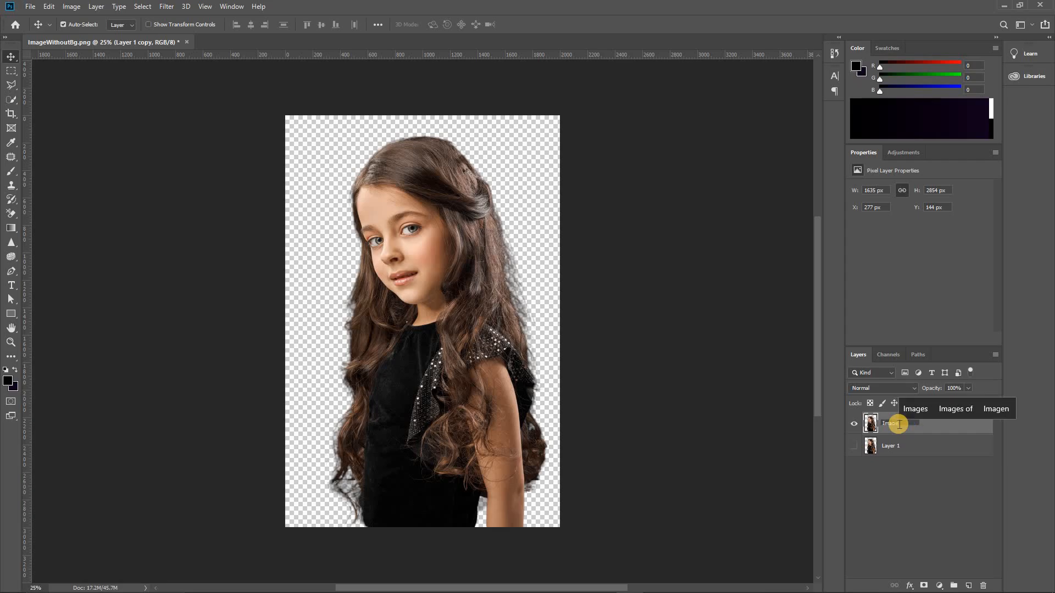
click(905, 489)
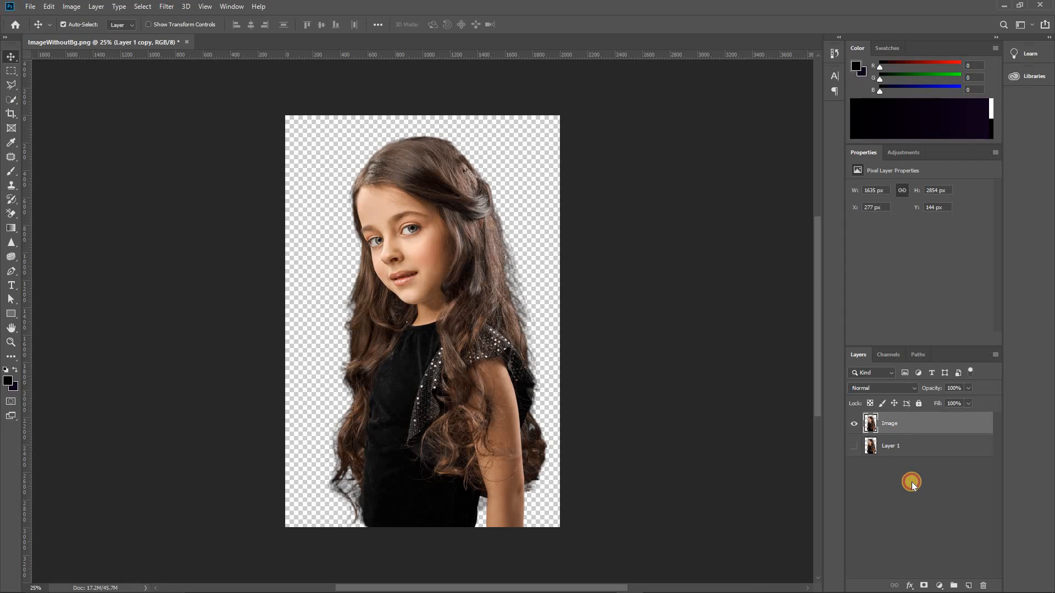
Step: Extend the canvas width by 500 pixels relative to its current size, and move the Image layer straight down to about Y 316 px
click(918, 424)
click(72, 6)
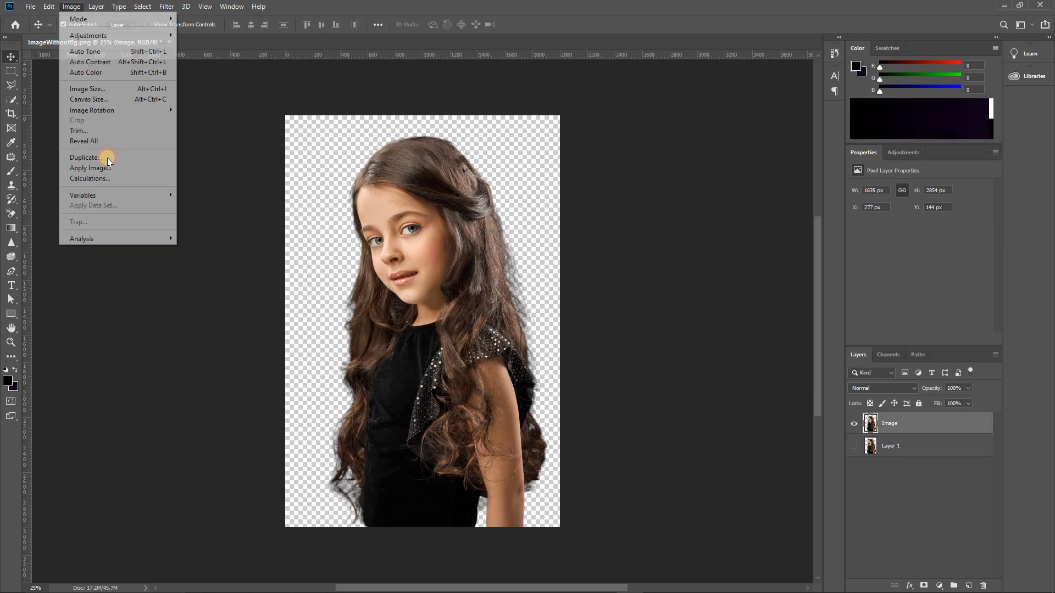
click(114, 99)
click(609, 218)
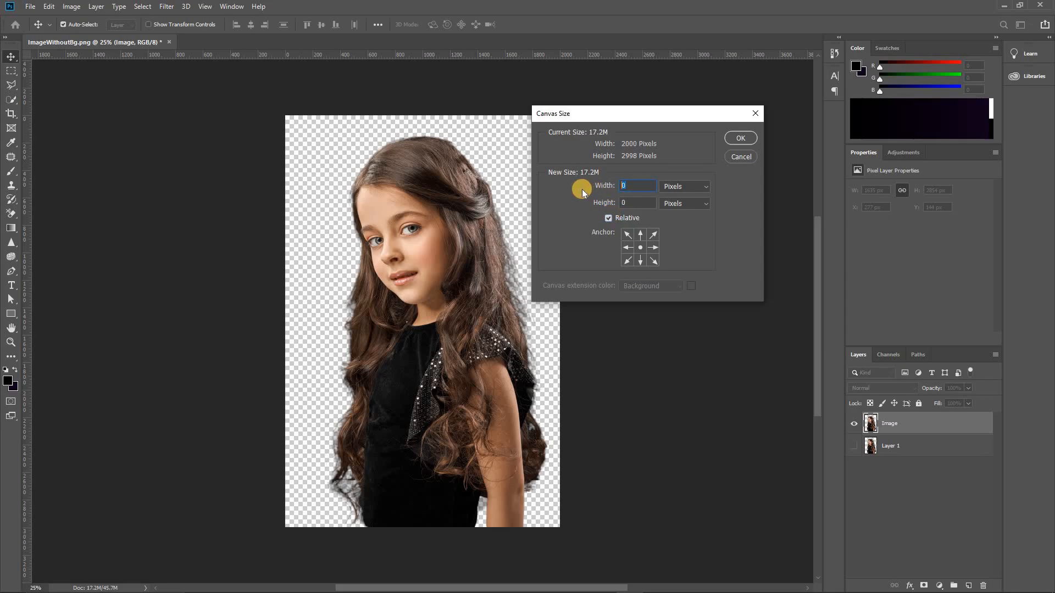
text(500)
click(739, 137)
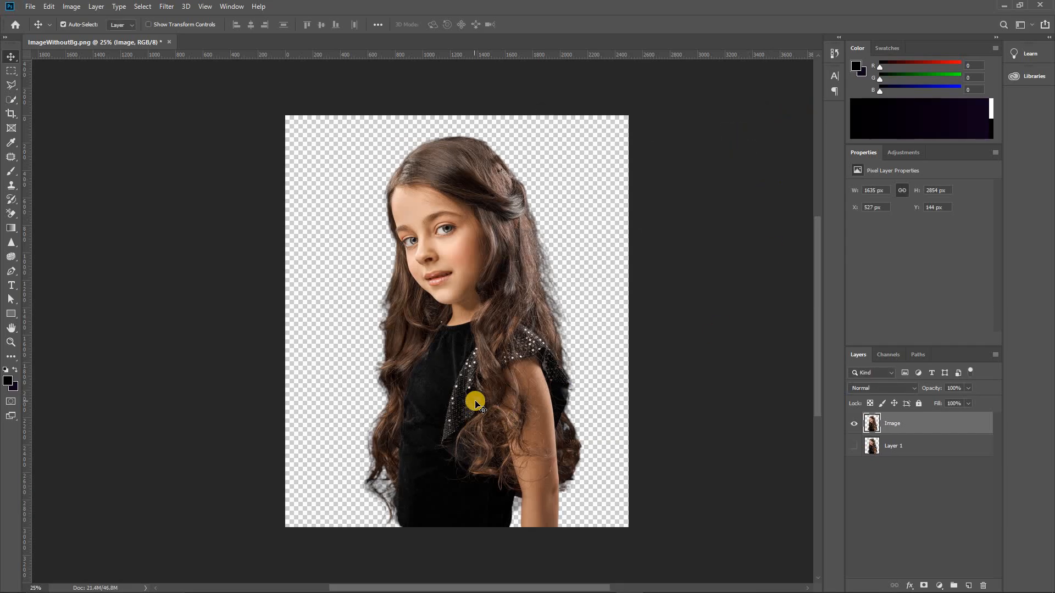
drag(499, 403, 500, 424)
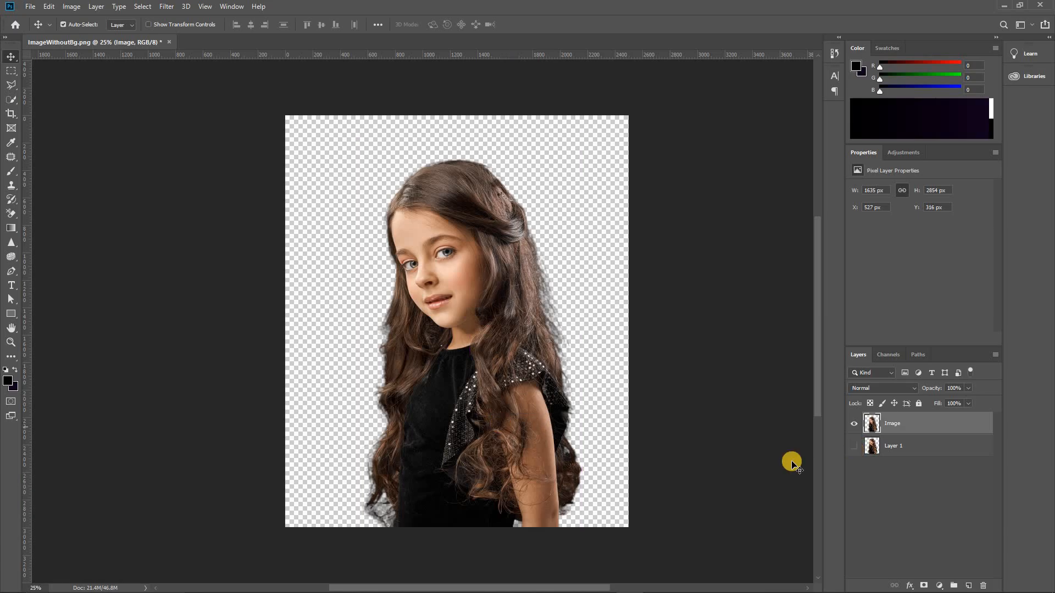
click(974, 520)
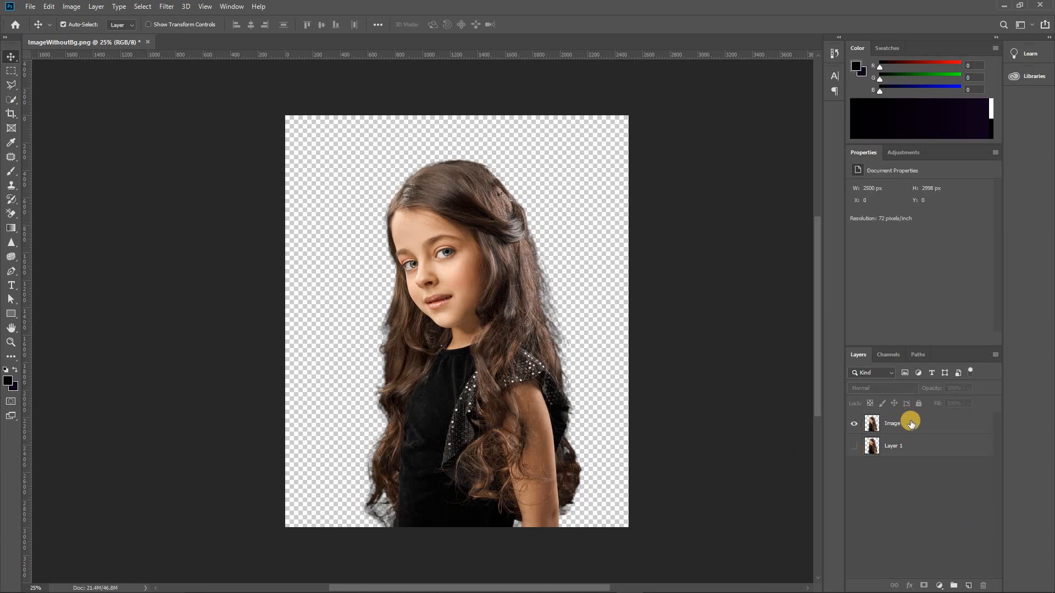
Step: Add a new layer directly below the Image layer and fill it with black (000000)
click(970, 587)
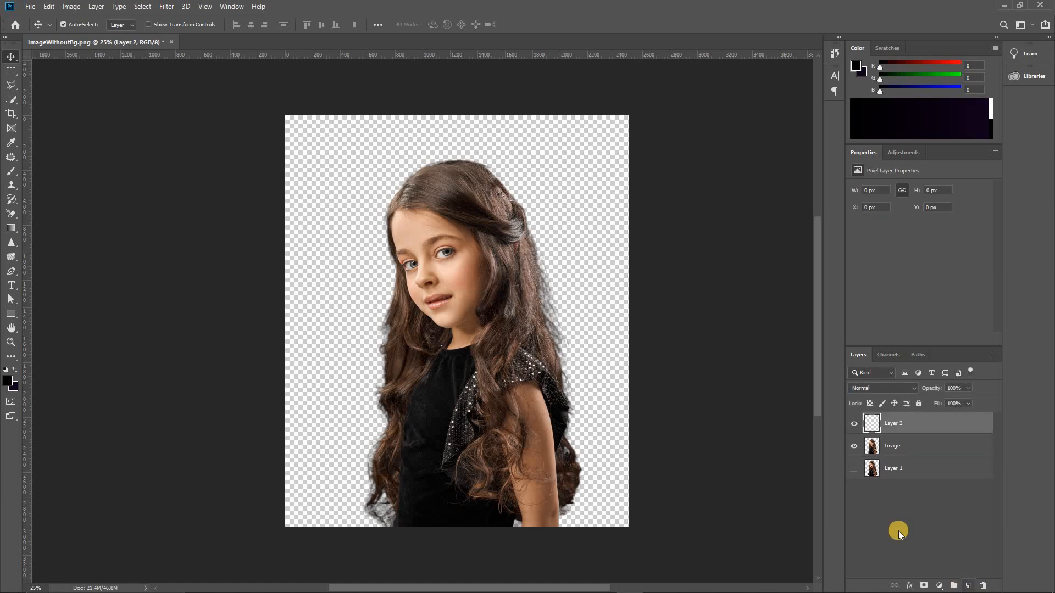
drag(923, 424, 926, 462)
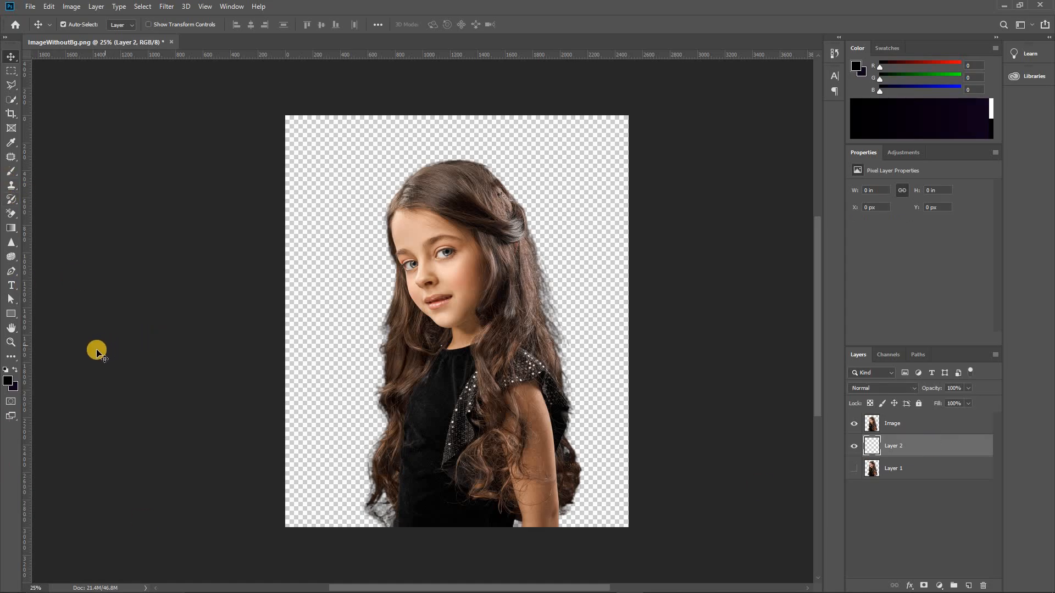
click(8, 383)
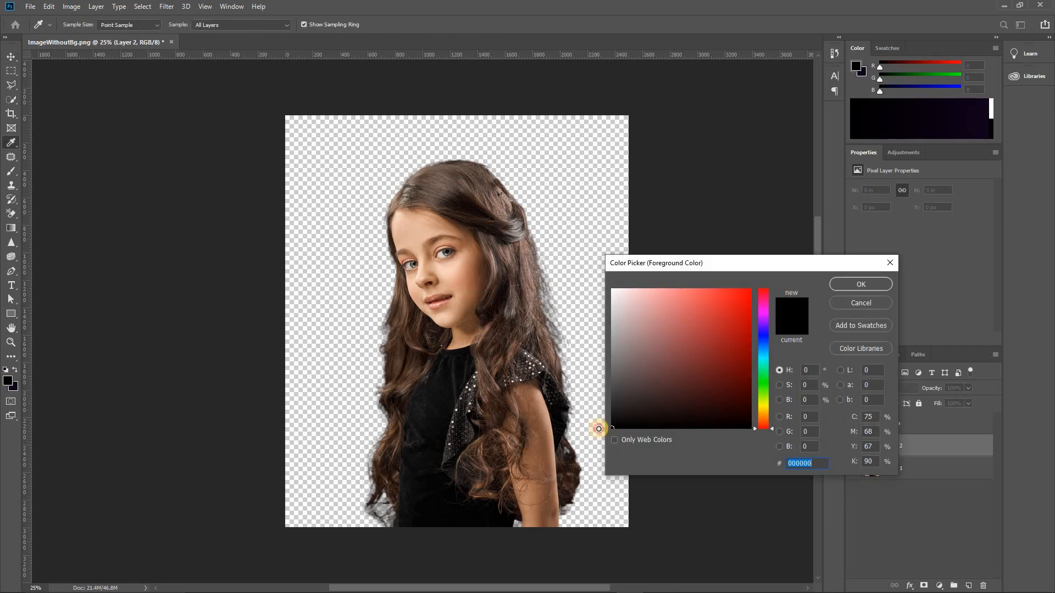
click(852, 283)
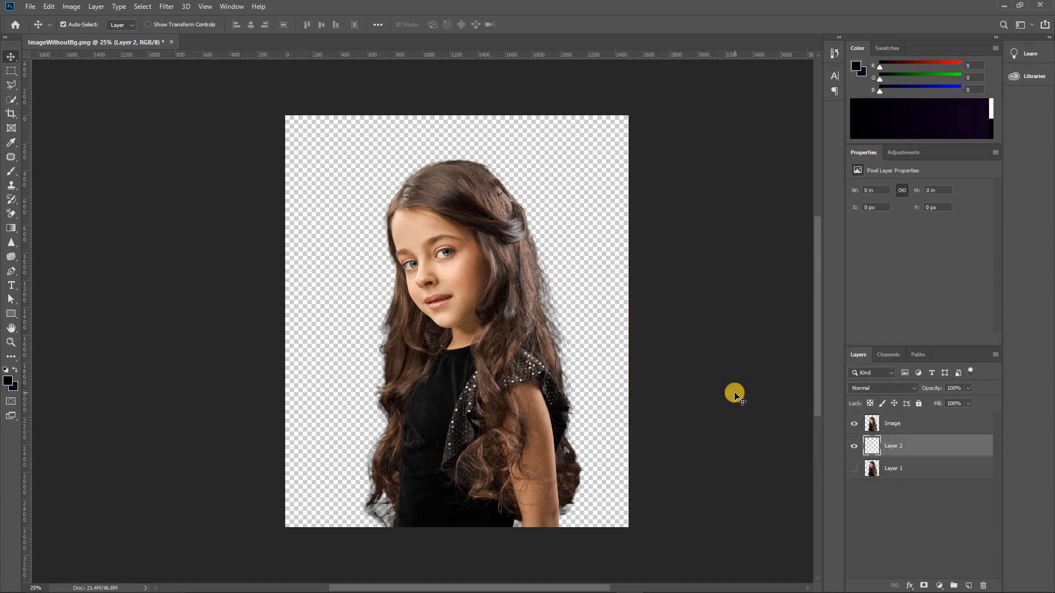
key(alt+BackSpace)
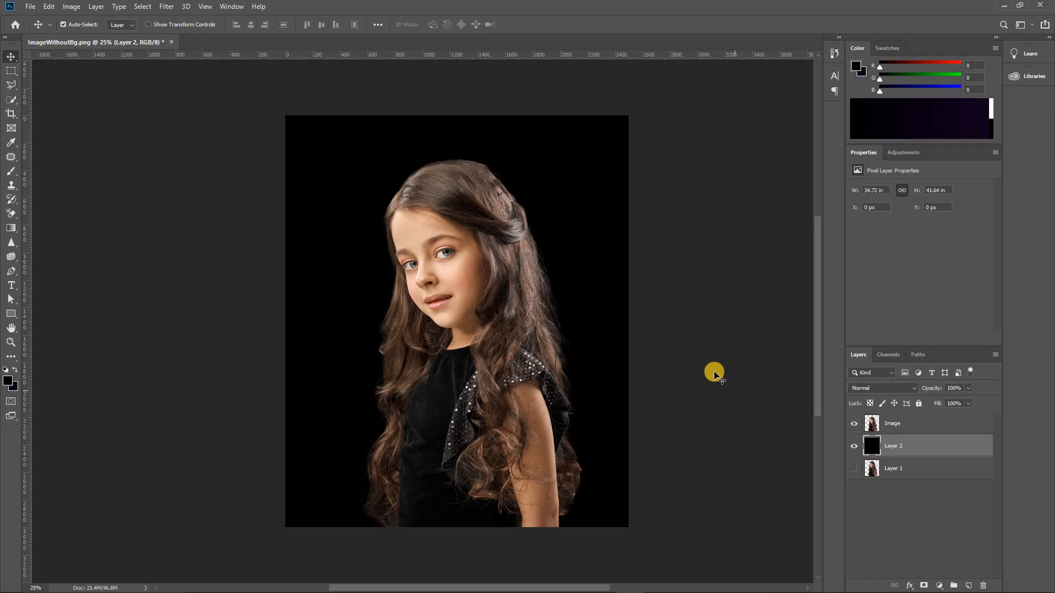
click(892, 519)
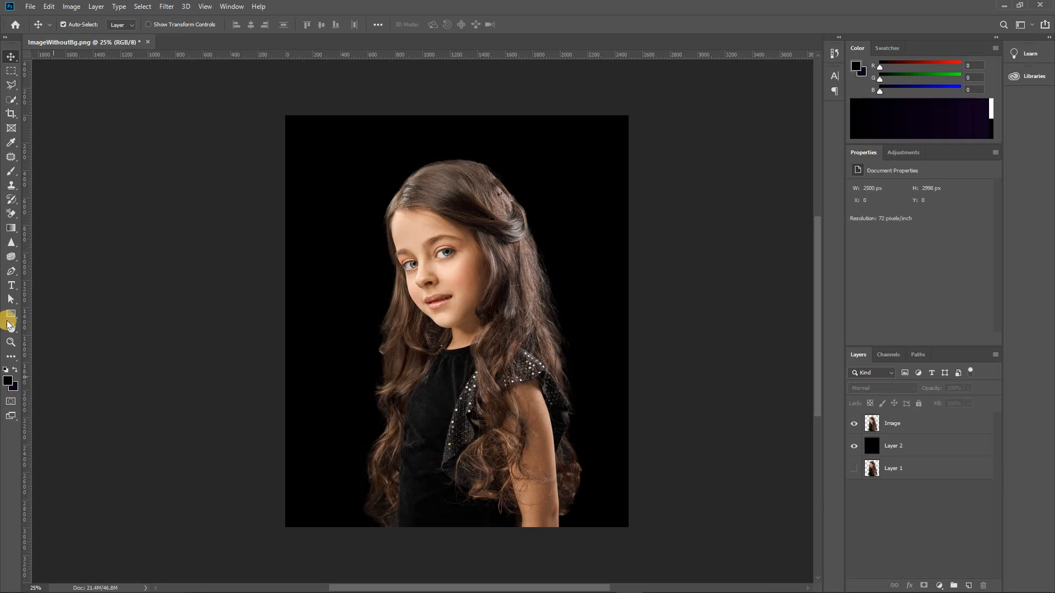
Step: Add the text "Glamour" over the girl's dress in 200 pt Dancing Script Regular
click(11, 285)
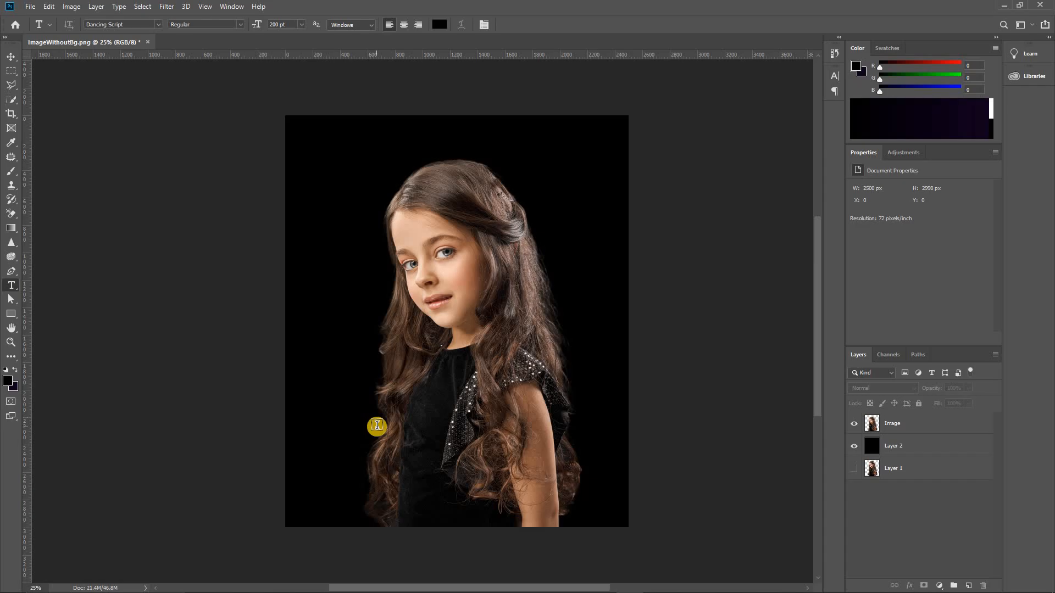
click(384, 421)
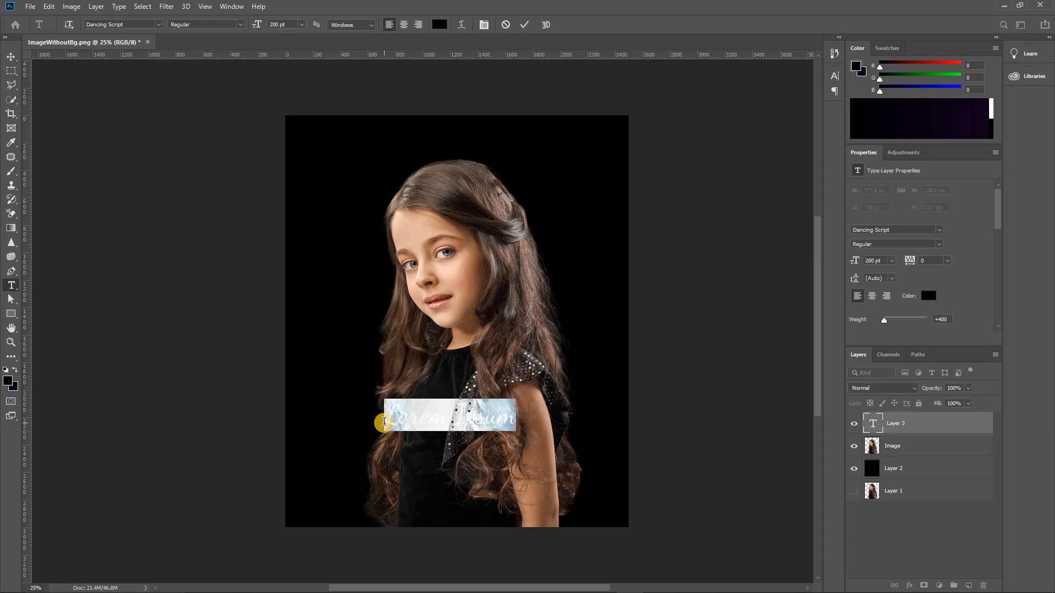
key(BackSpace)
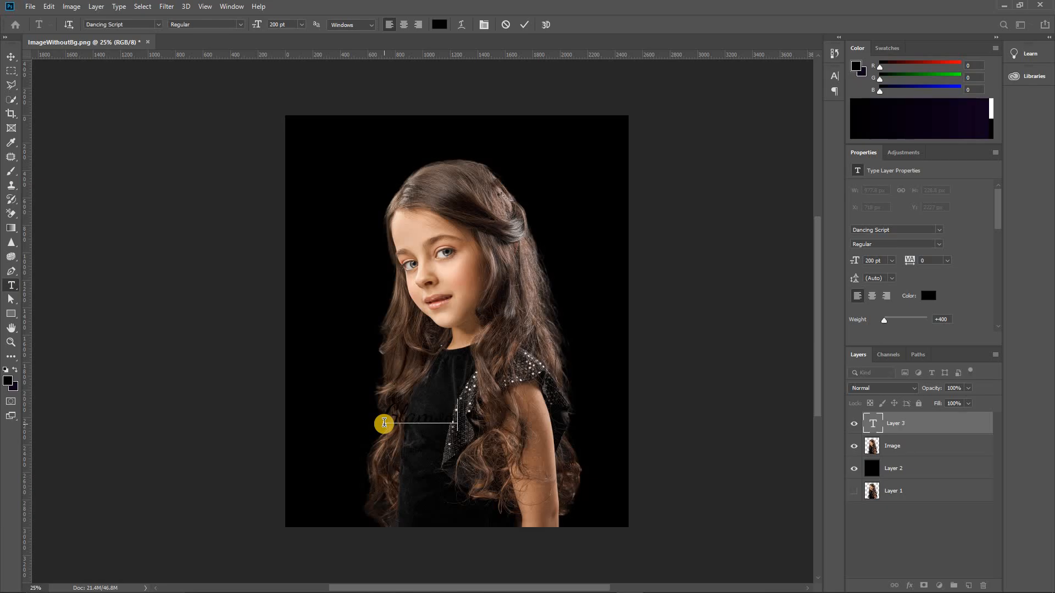
click(909, 426)
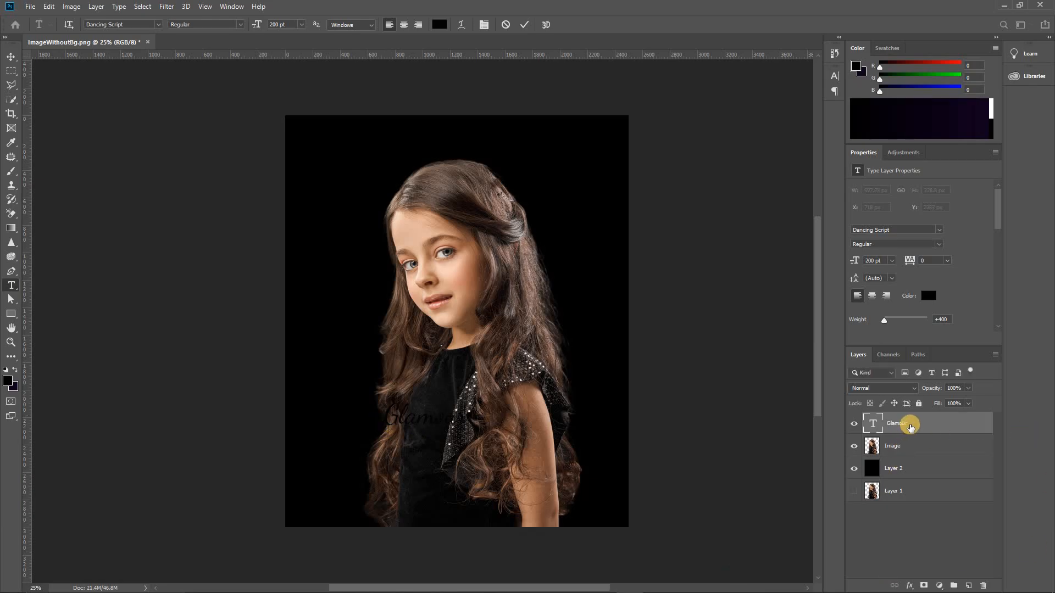
Step: Change the colour of the Glamour text to pure red (ff0000)
click(929, 296)
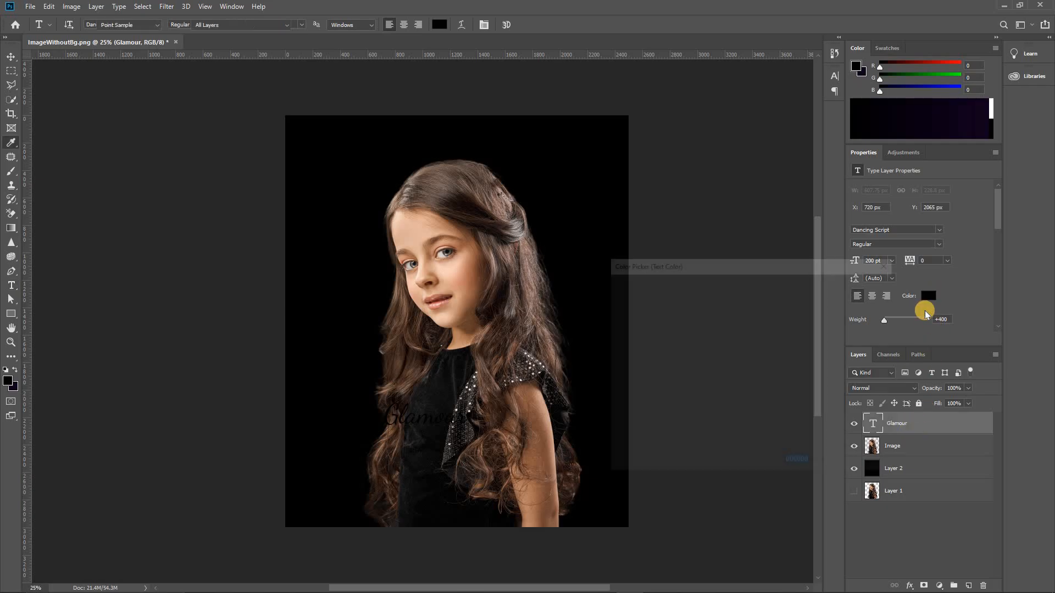
click(620, 417)
drag(693, 327, 813, 223)
click(868, 283)
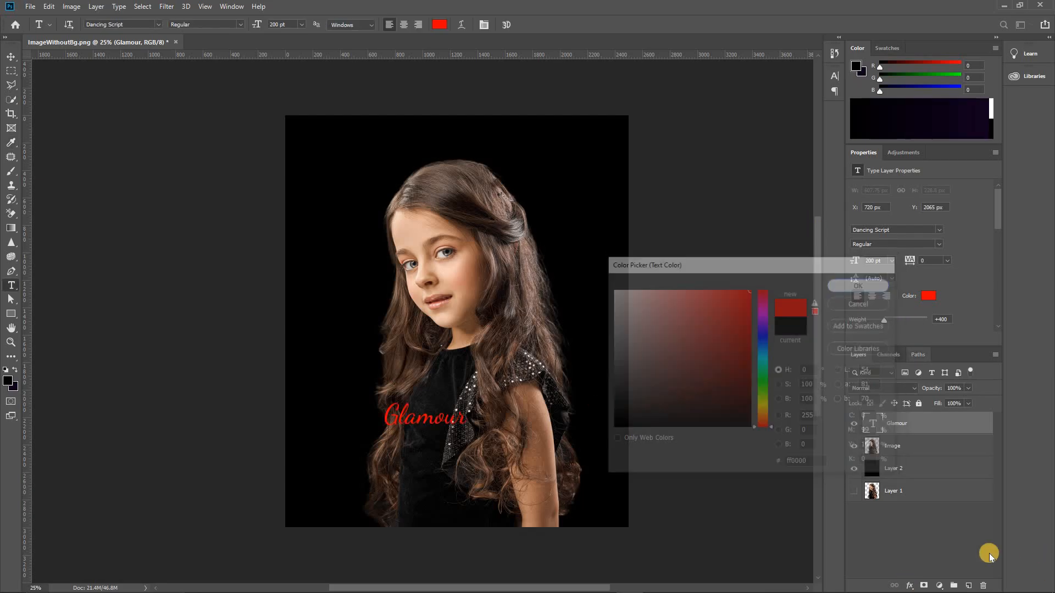
Step: Enlarge the Glamour text to about 631 pt, rotate it so it rises to the right, and place it across the girl's chest
key(ctrl+t)
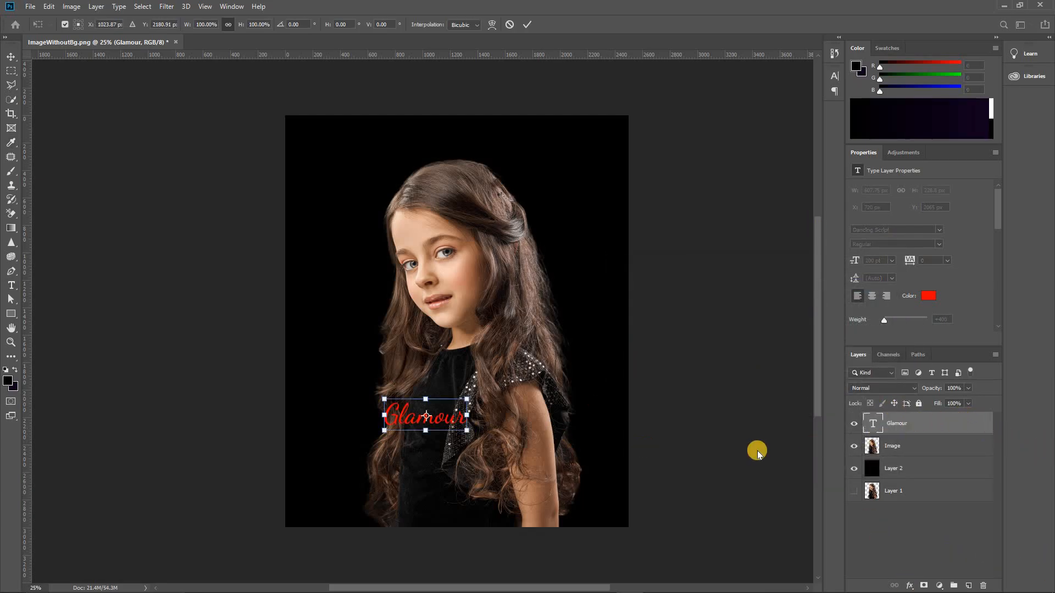
drag(469, 410, 634, 387)
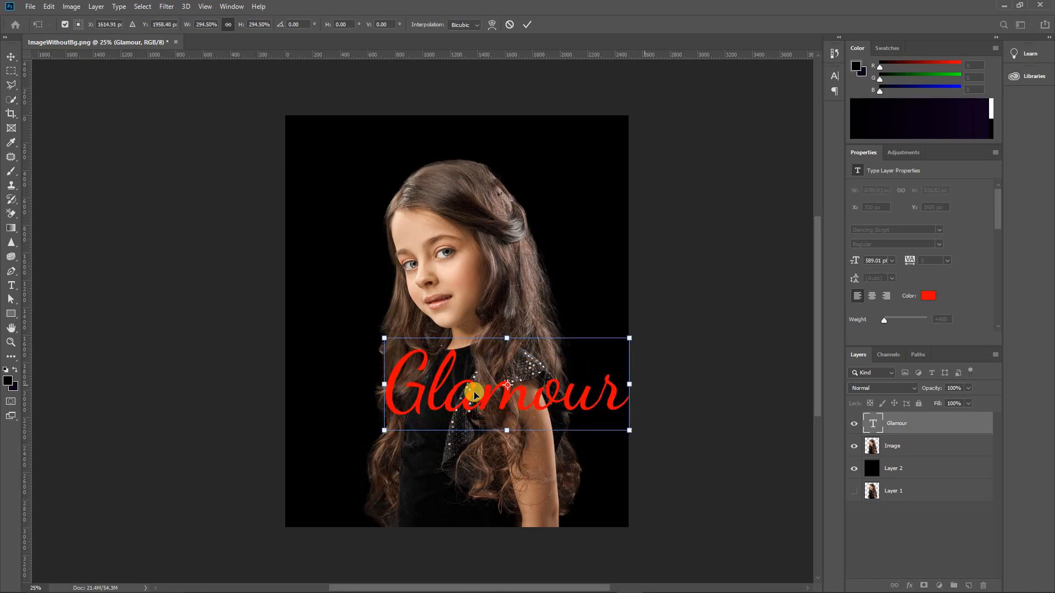
drag(486, 401, 443, 405)
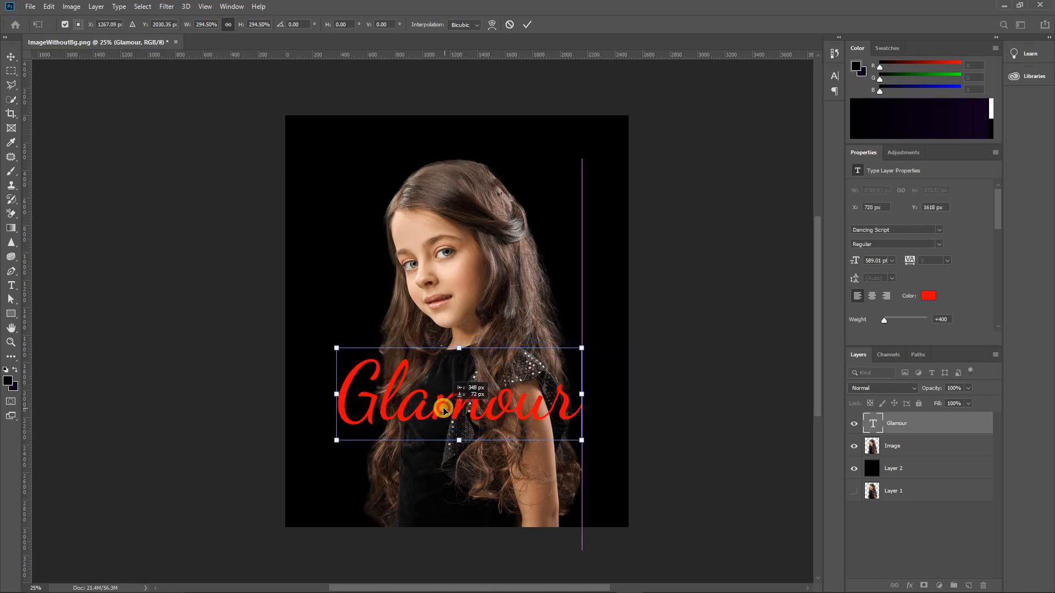
drag(581, 348, 602, 344)
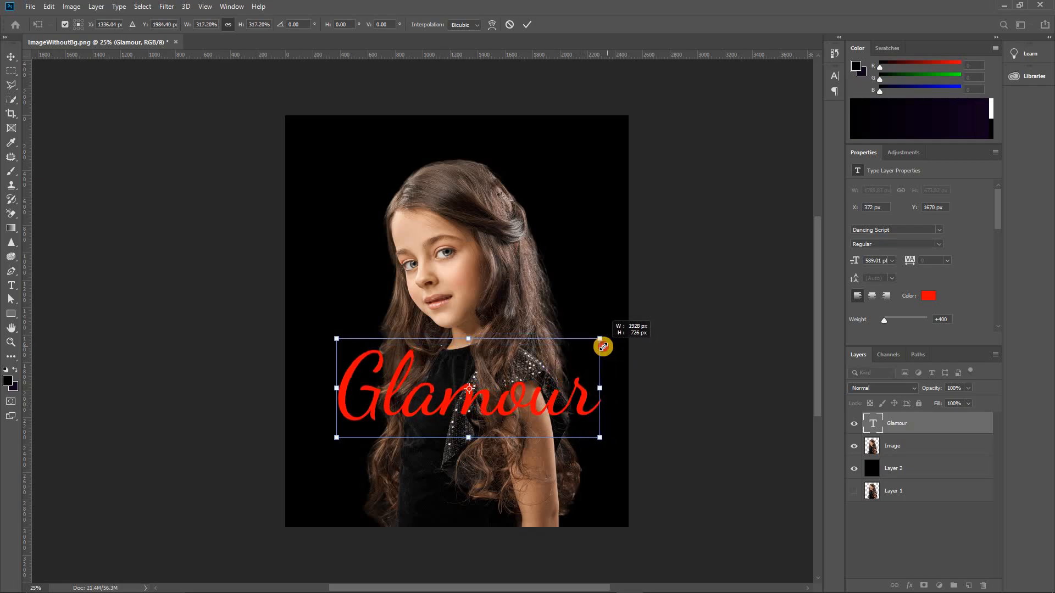
drag(603, 440, 623, 381)
drag(454, 406, 443, 394)
key(Return)
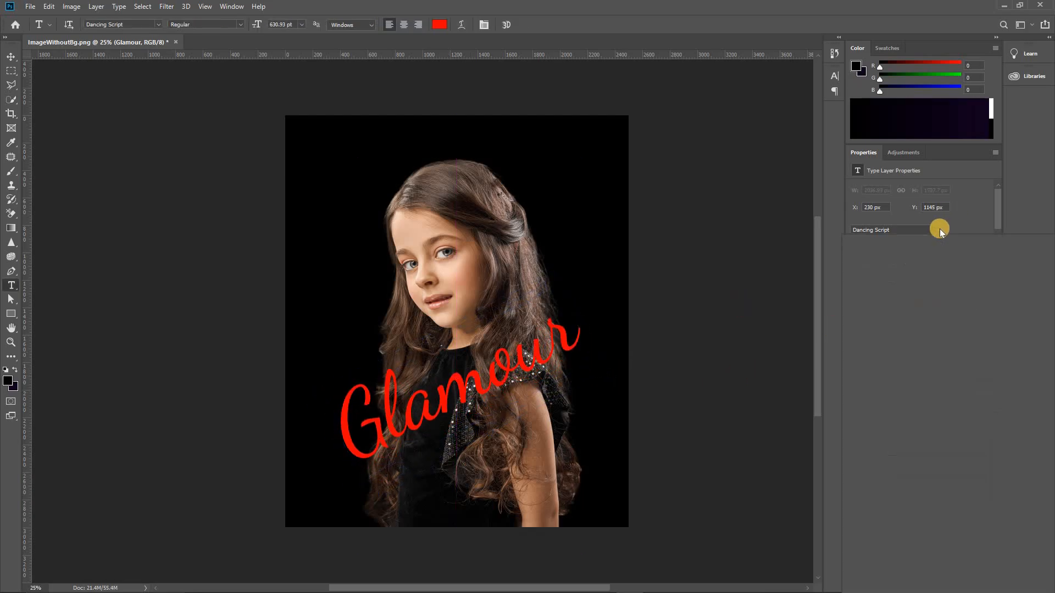
Step: Change the Glamour text's font style to Dancing Script Bold
click(939, 229)
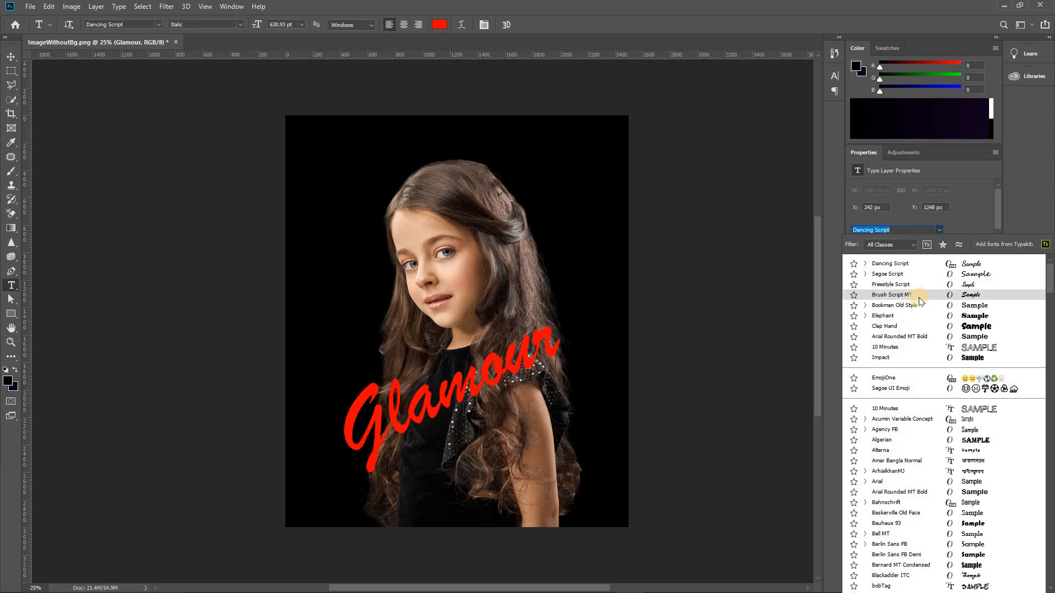
click(917, 263)
click(937, 244)
click(872, 286)
click(872, 285)
Step: Enlarge the Glamour text to about 751 pt and place it lower across the girl's chest, spanning most of the canvas width
click(11, 56)
mouse_move(404, 420)
mouse_down()
mouse_move(393, 405)
mouse_move(403, 434)
mouse_up()
key(ctrl+t)
drag(602, 278, 624, 253)
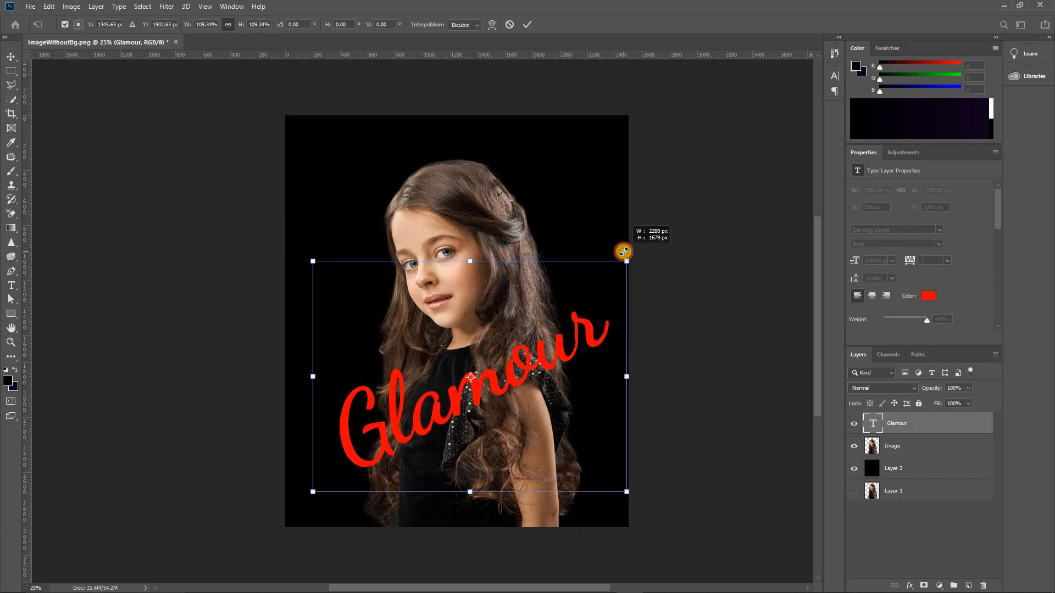
drag(310, 377, 286, 380)
drag(440, 402, 442, 428)
key(Return)
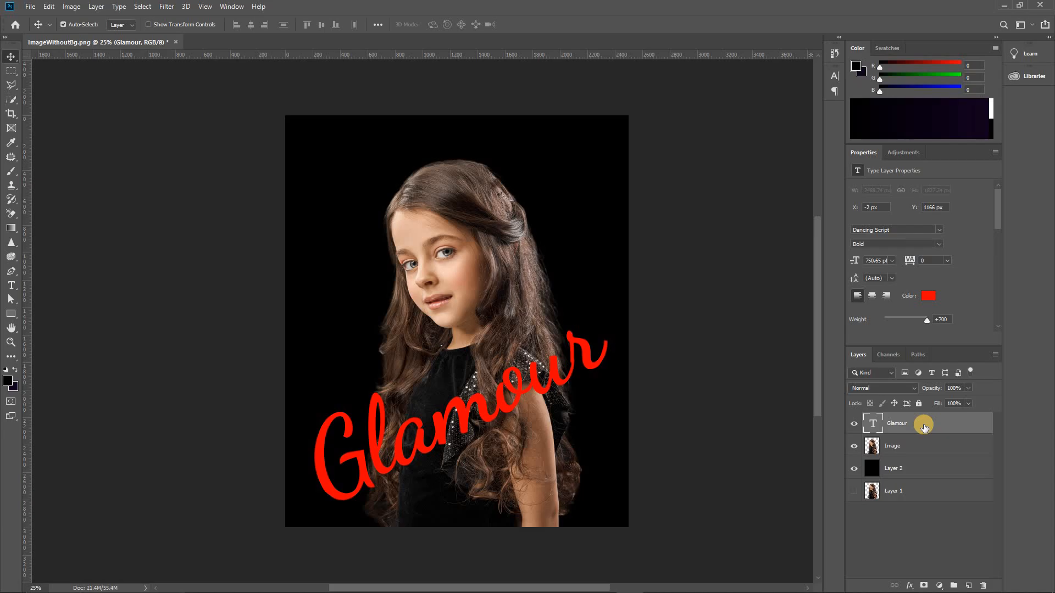
Step: Duplicate the Glamour text layer and place the copy between the Image layer and the black Layer 2
key(ctrl+j)
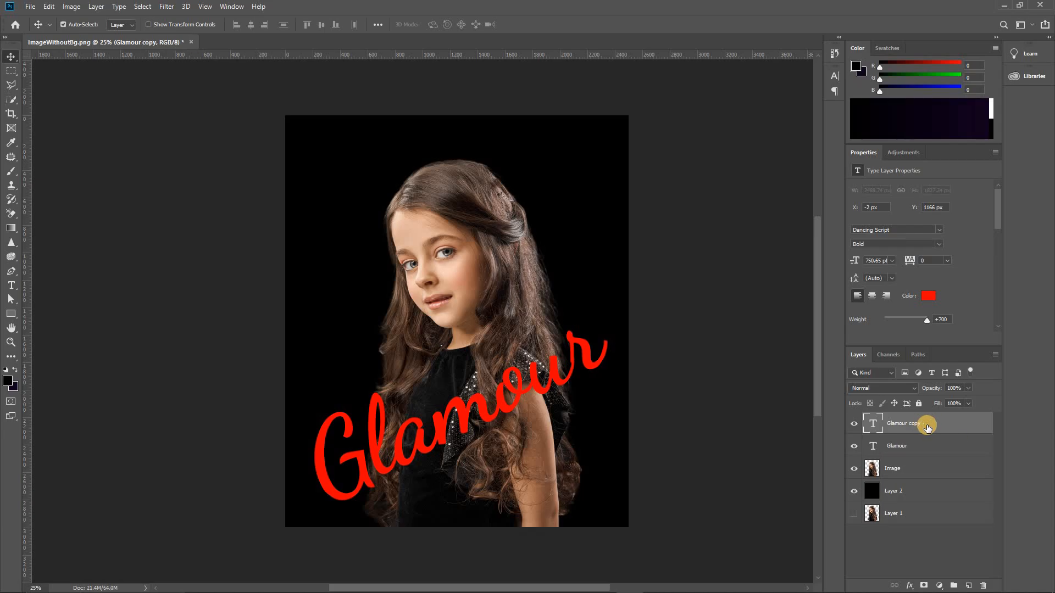
drag(924, 427, 923, 469)
Step: Set the fill of the Glamour text layer above the Image layer to 0%
click(914, 427)
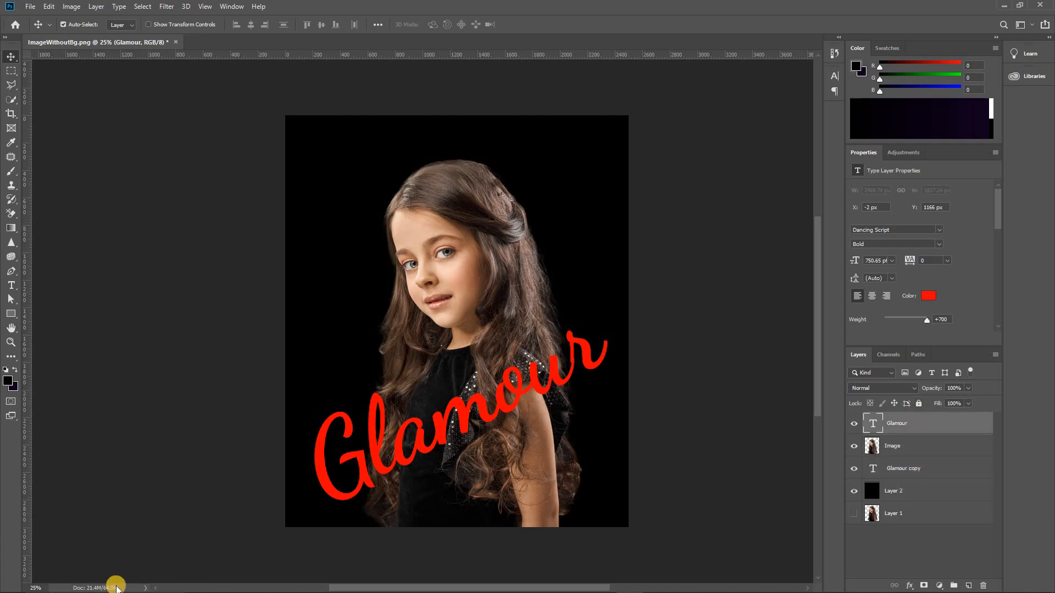
drag(968, 403, 766, 430)
click(929, 427)
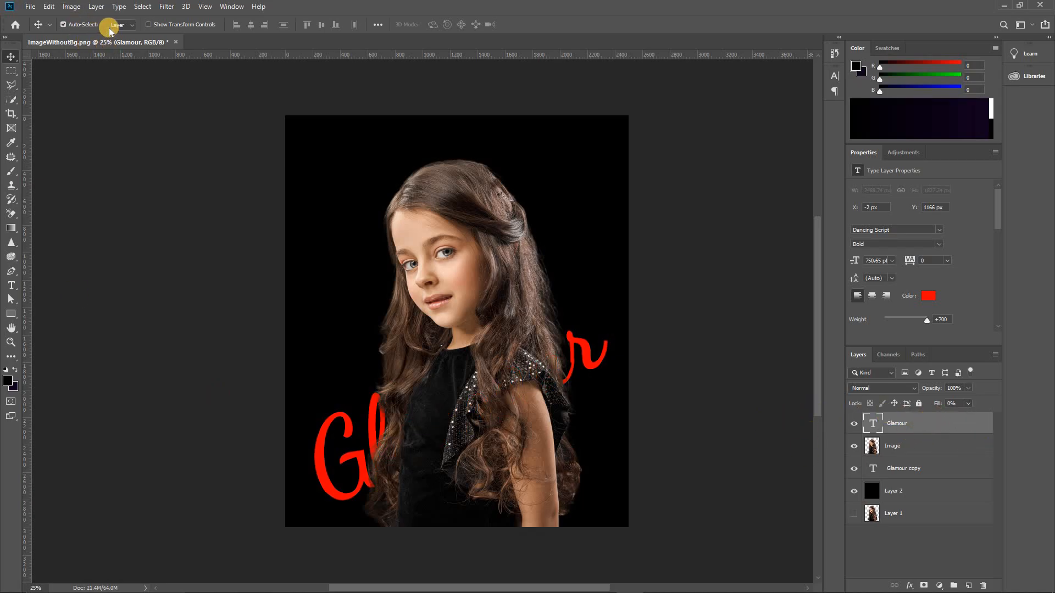
Step: Give the upper Glamour layer a white 20 px stroke positioned outside, and clip the layer to the Image layer
click(97, 7)
click(928, 425)
double_click(928, 426)
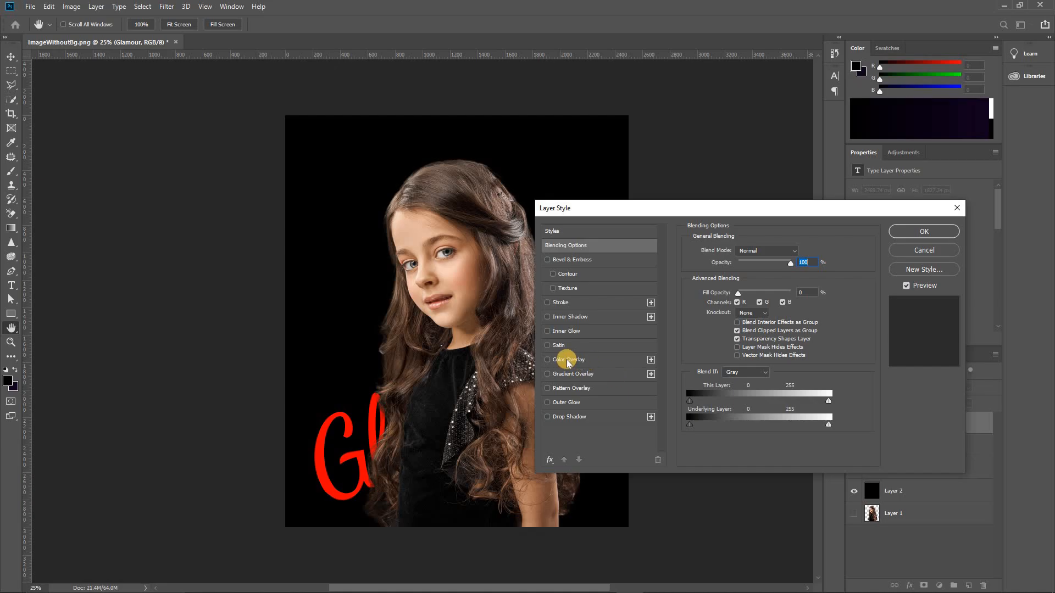
click(572, 304)
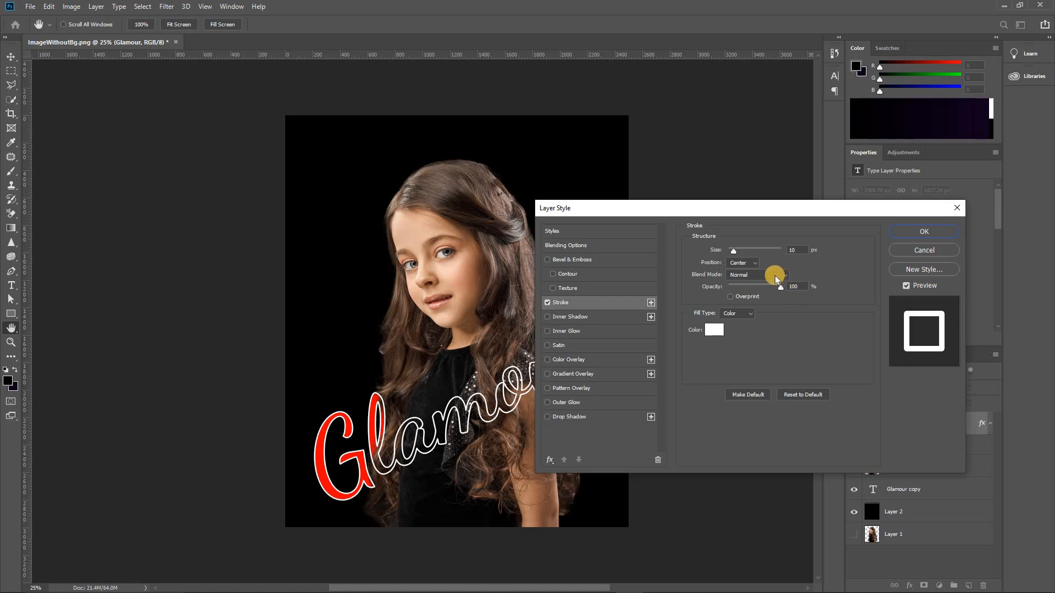
click(747, 265)
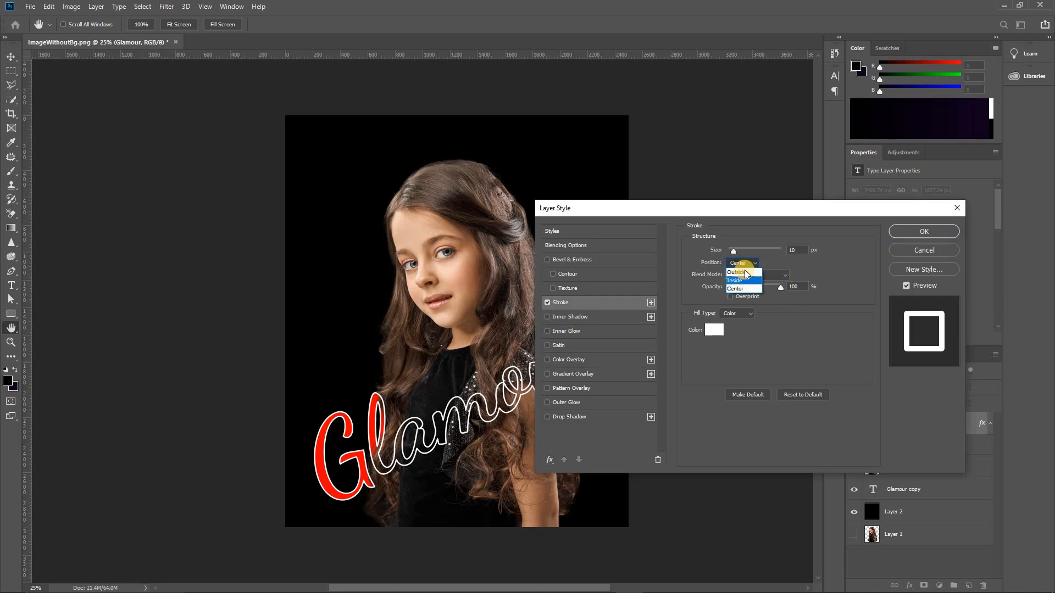
click(753, 272)
drag(737, 250, 733, 250)
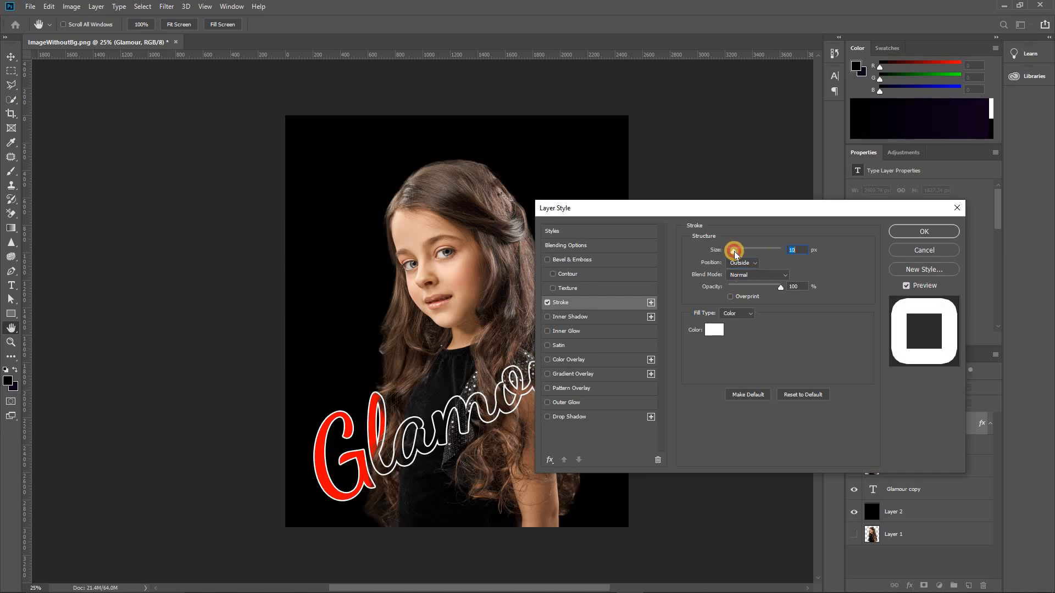
click(790, 250)
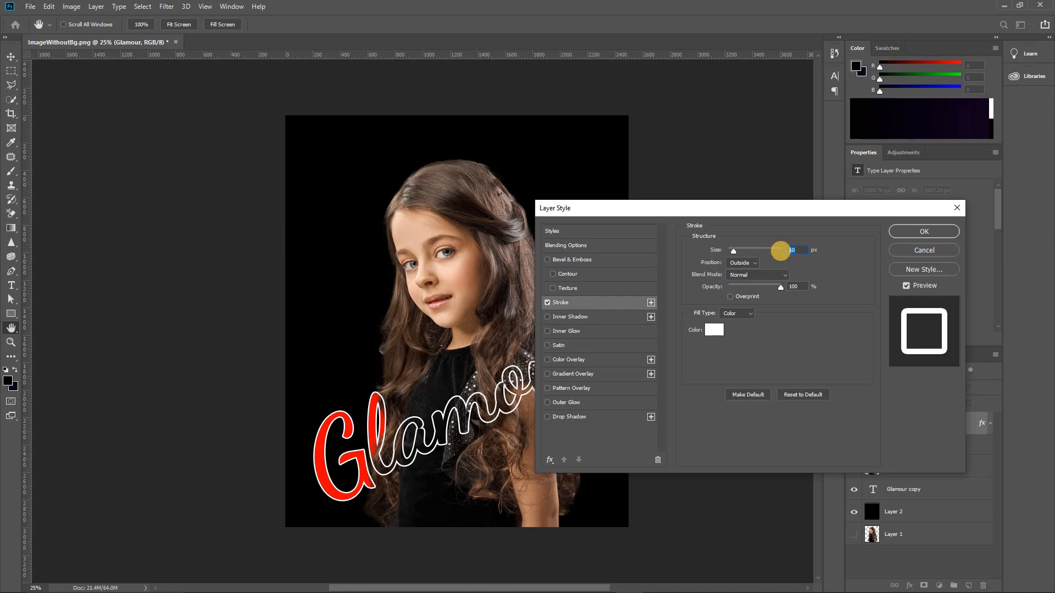
text(20)
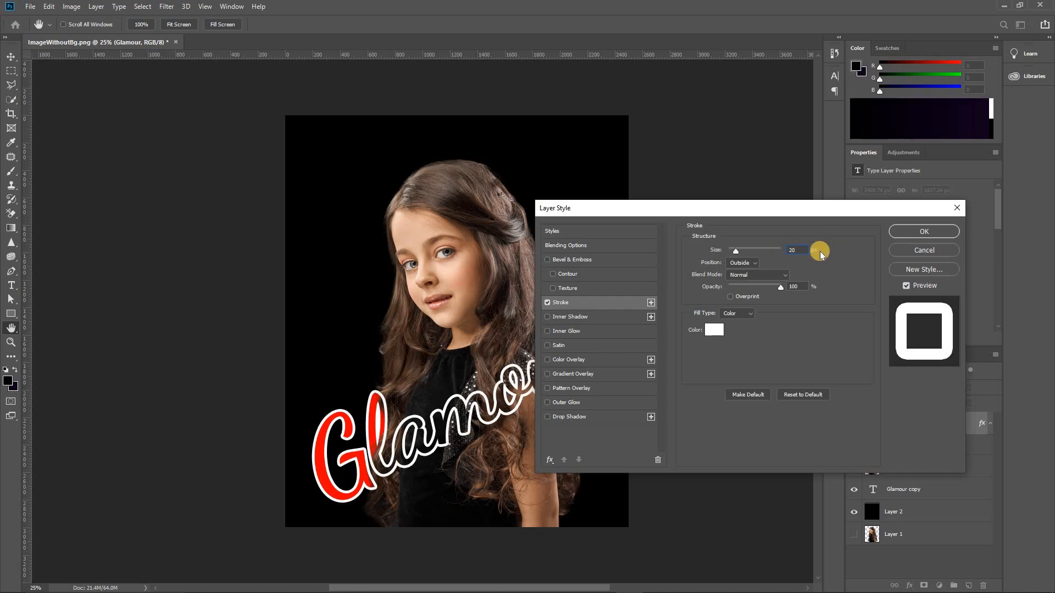
click(737, 291)
click(742, 263)
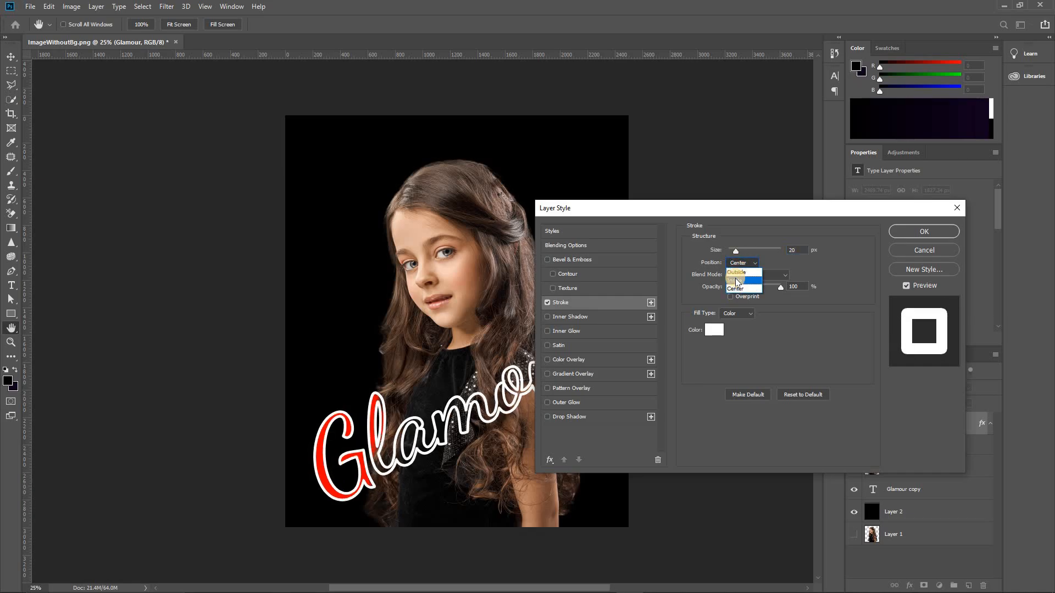
click(736, 272)
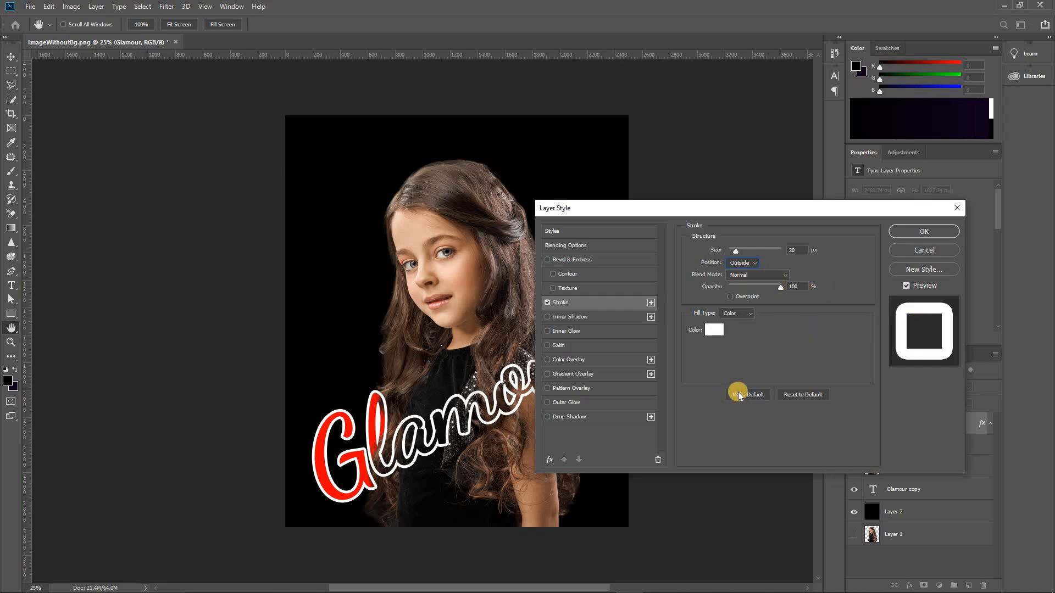
click(930, 230)
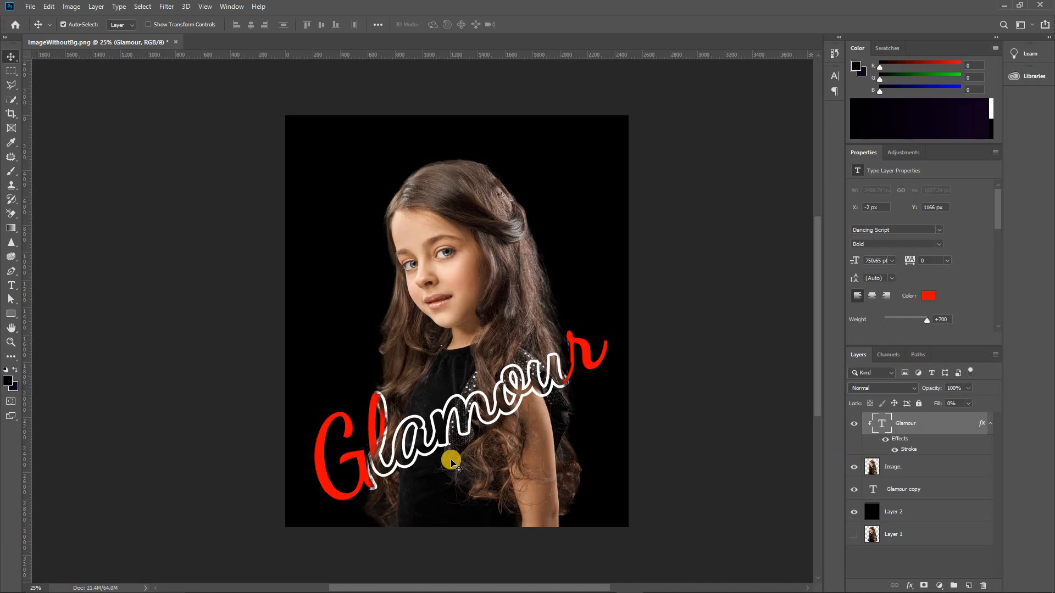
Step: Add a white drop shadow to the Glamour copy layer behind the girl
double_click(952, 490)
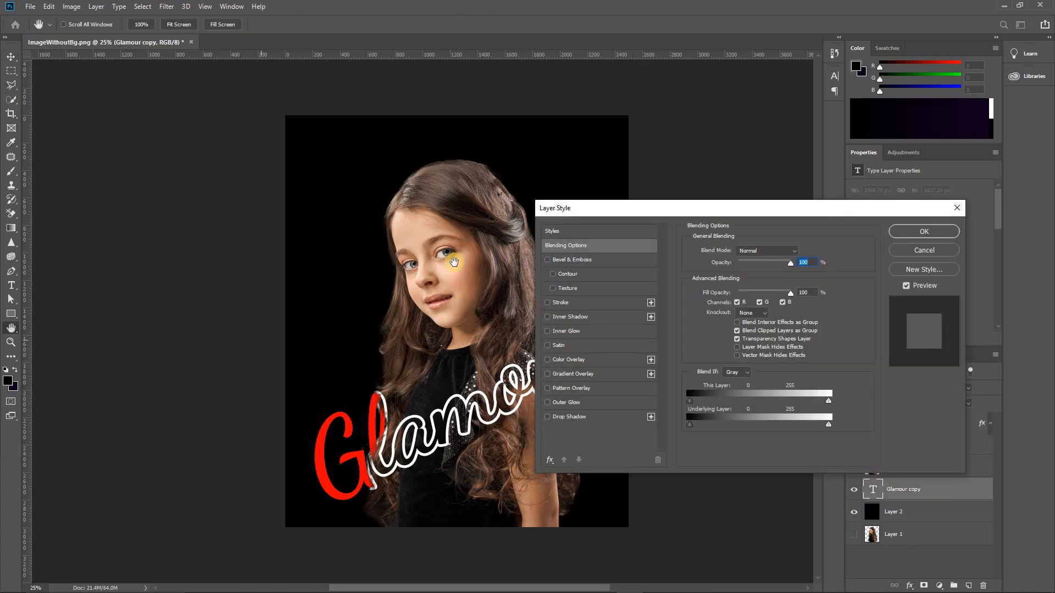
click(598, 417)
click(800, 250)
click(613, 290)
click(859, 284)
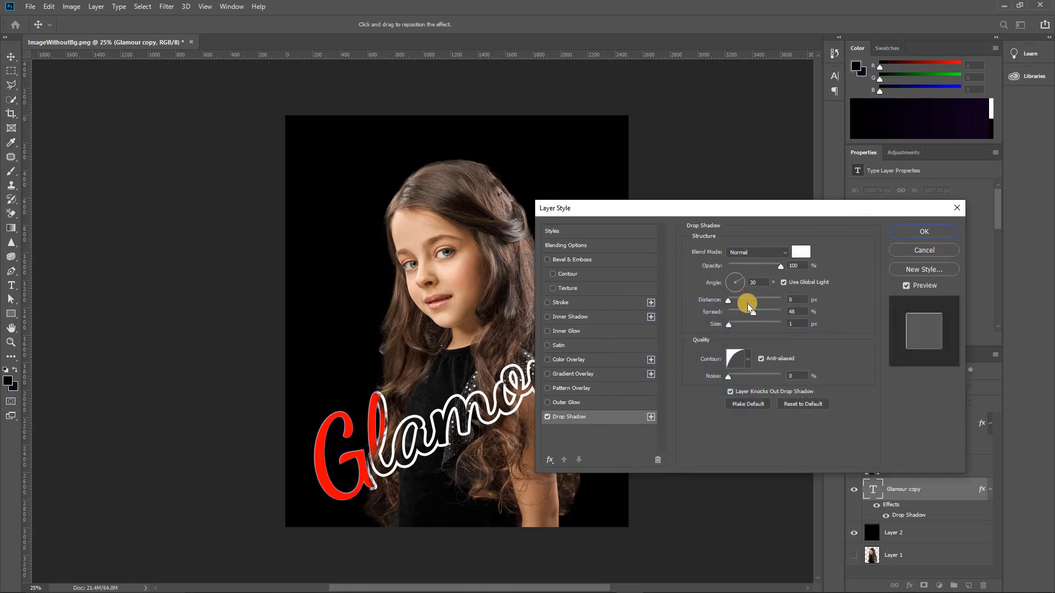
Step: Set the drop shadow's angle to 37°, distance to 22 px and spread to 0%, and apply the layer style
drag(750, 311, 741, 278)
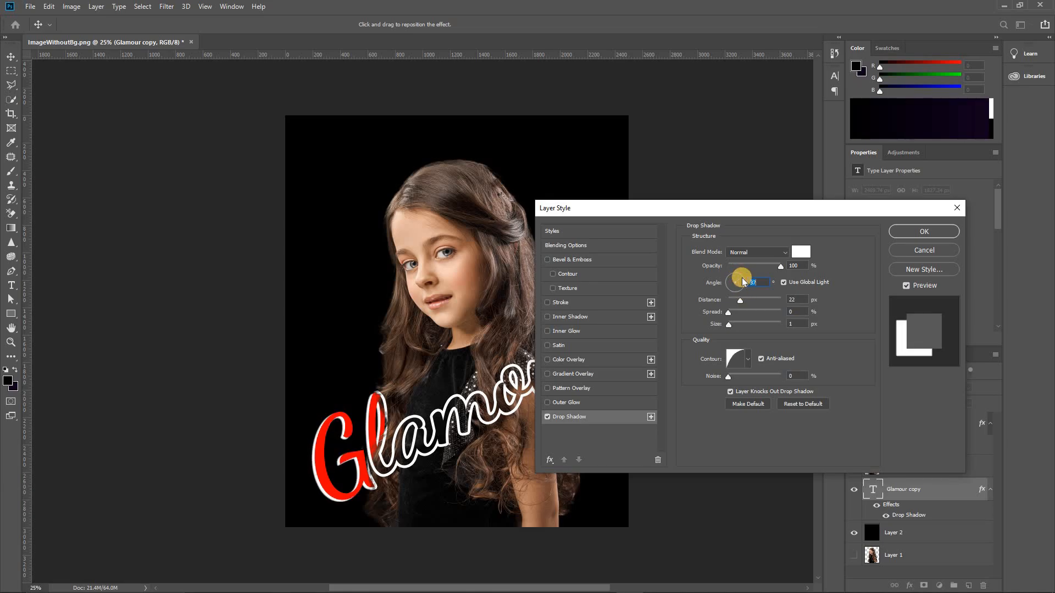
click(747, 359)
click(829, 341)
click(911, 233)
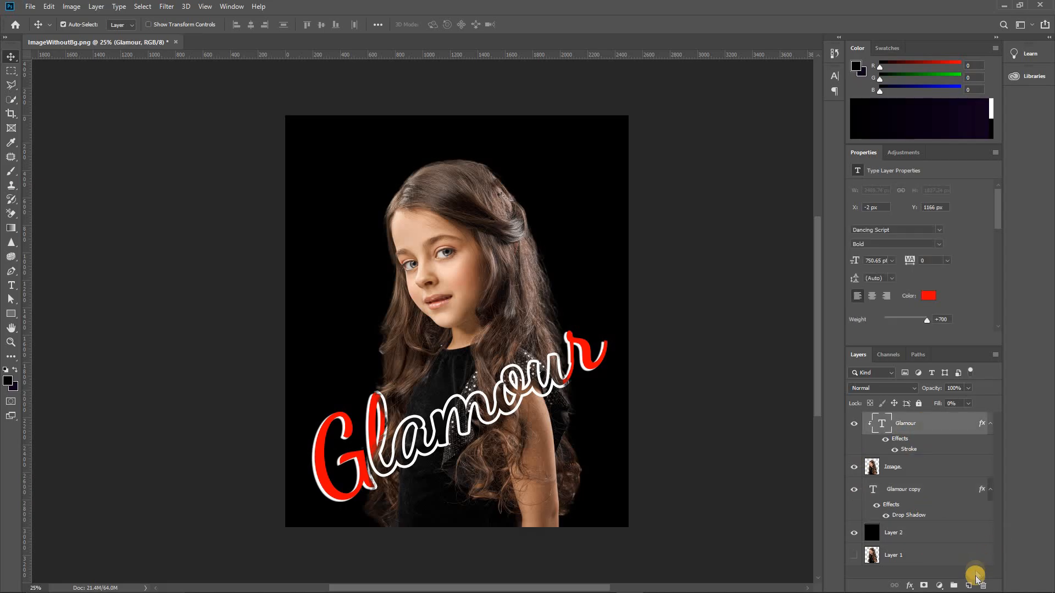
Step: Add a topmost layer filled with dark purple (RGB 20, 3, 33) and set its blend mode to Soft Light
click(968, 586)
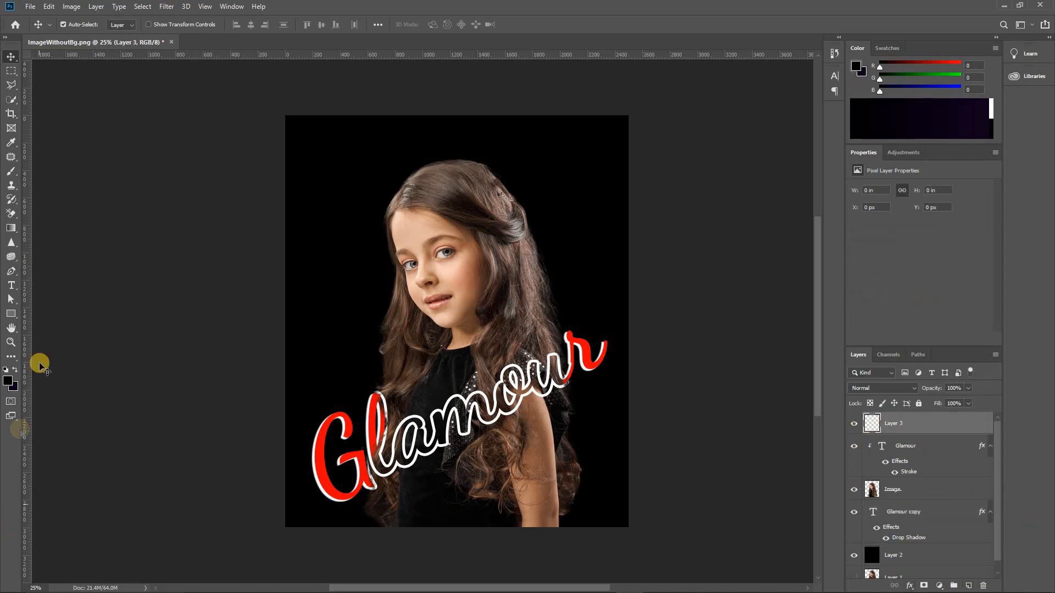
click(9, 381)
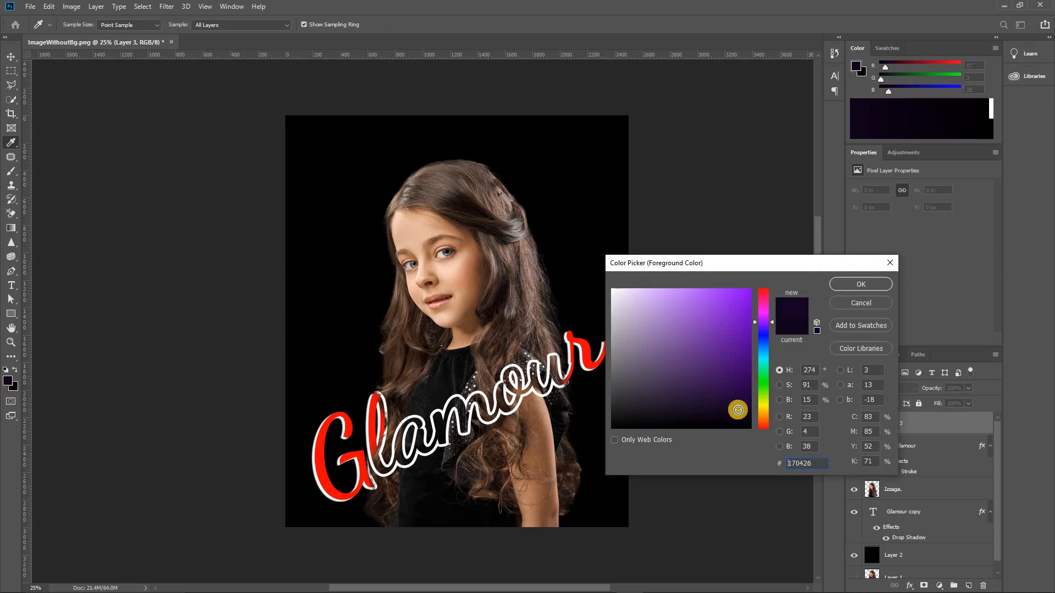
click(846, 284)
key(alt+BackSpace)
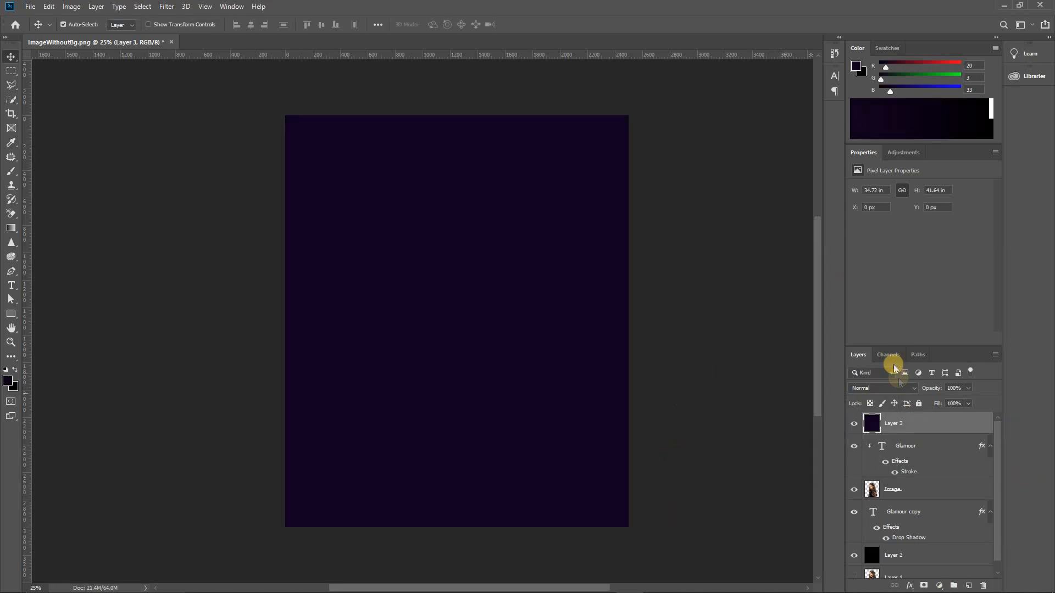
click(890, 388)
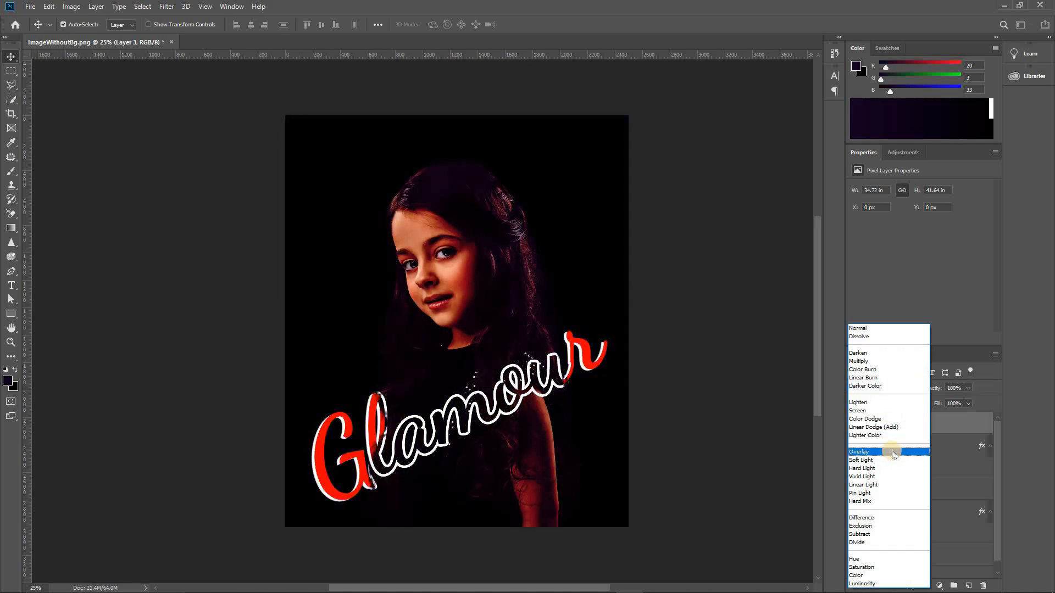
click(893, 461)
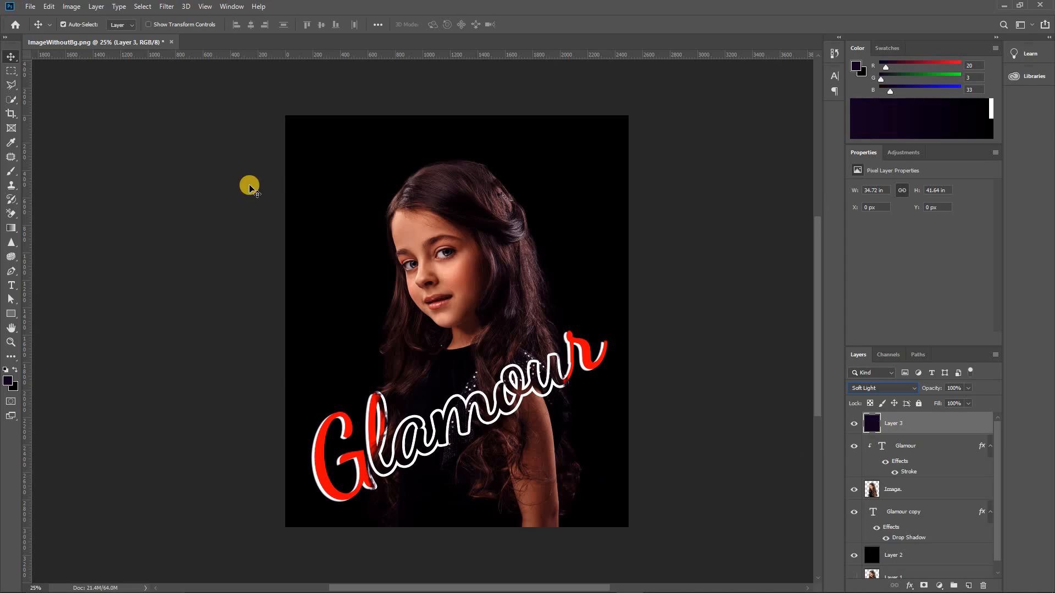
Step: Draw an unfilled rectangle about 2369 by 2840 px above Layer 3, reaching the canvas's lower-right corner
click(968, 586)
click(12, 315)
drag(223, 101, 354, 141)
mouse_move(290, 140)
mouse_down()
mouse_move(314, 324)
mouse_move(323, 528)
mouse_up()
drag(289, 108, 289, 116)
drag(356, 323, 628, 314)
drag(224, 321, 285, 321)
drag(287, 115, 302, 137)
key(Return)
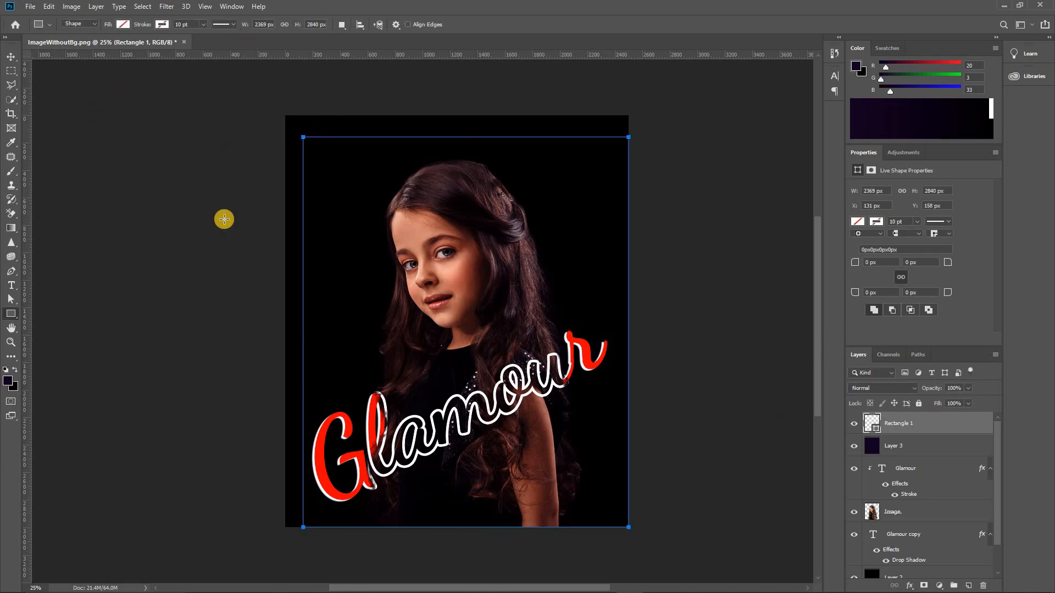
shift+click(917, 449)
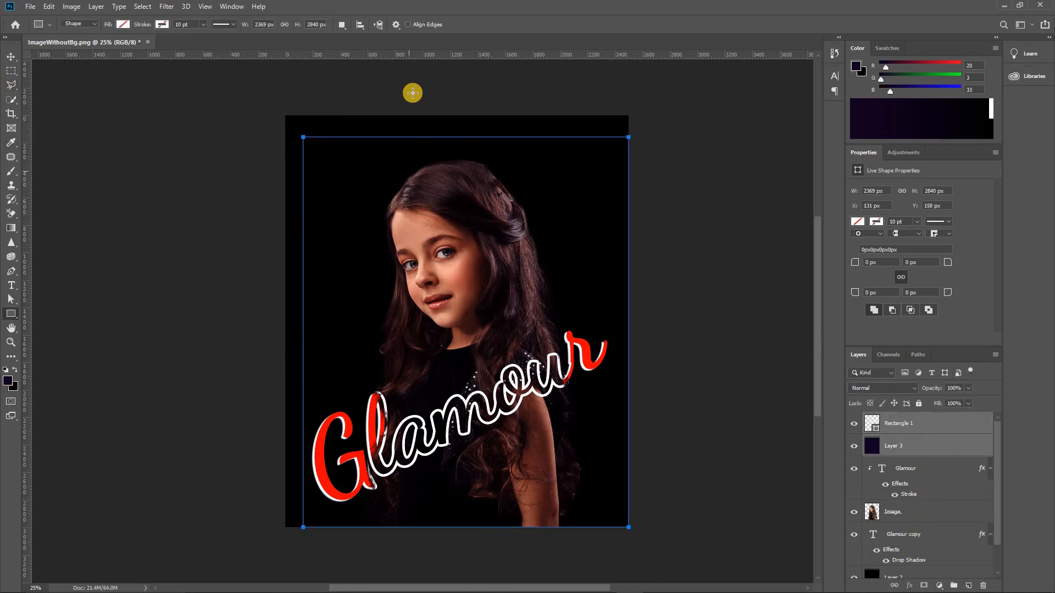
ctrl+click(916, 451)
scroll(910, 493, down, 1)
scroll(893, 496, up, 1)
key(ctrl+t)
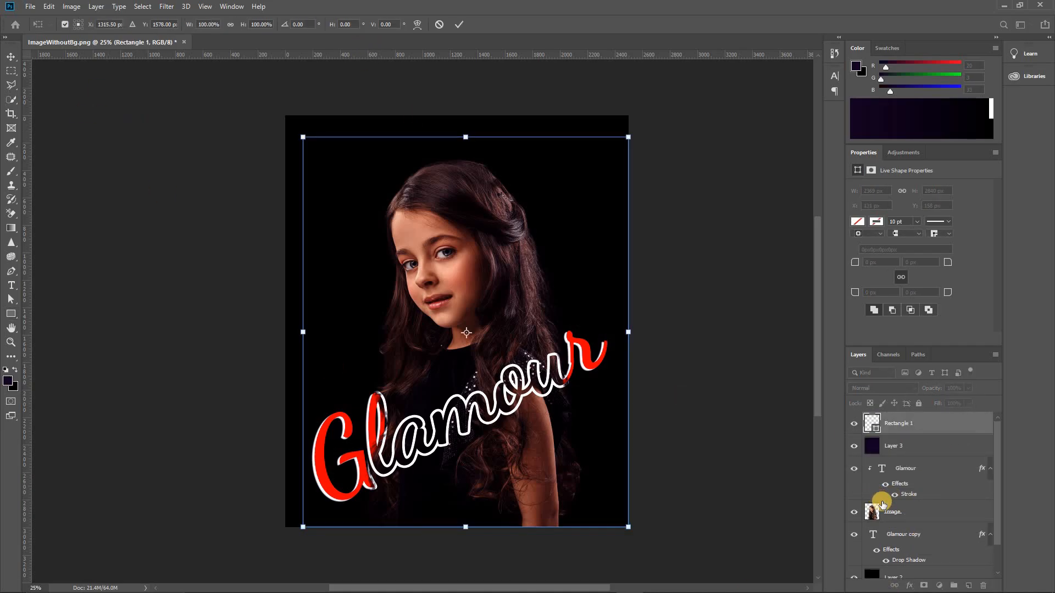
click(20, 317)
click(360, 24)
Step: Select the rectangle together with Layer 3 and centre them on the canvas horizontally and vertically
click(939, 449)
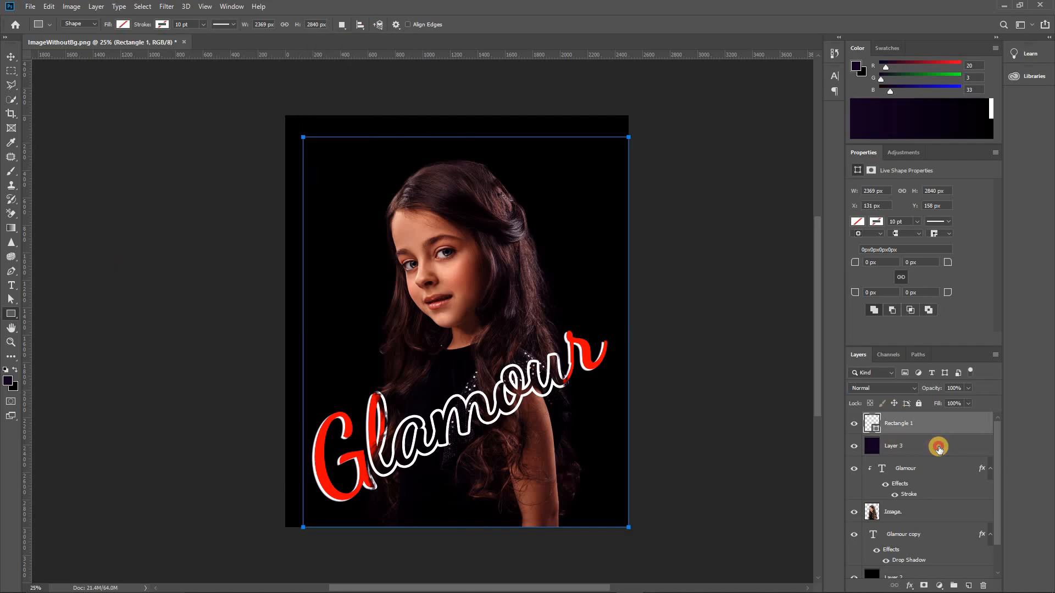
click(359, 25)
click(405, 125)
click(401, 132)
click(328, 55)
click(393, 53)
key(v)
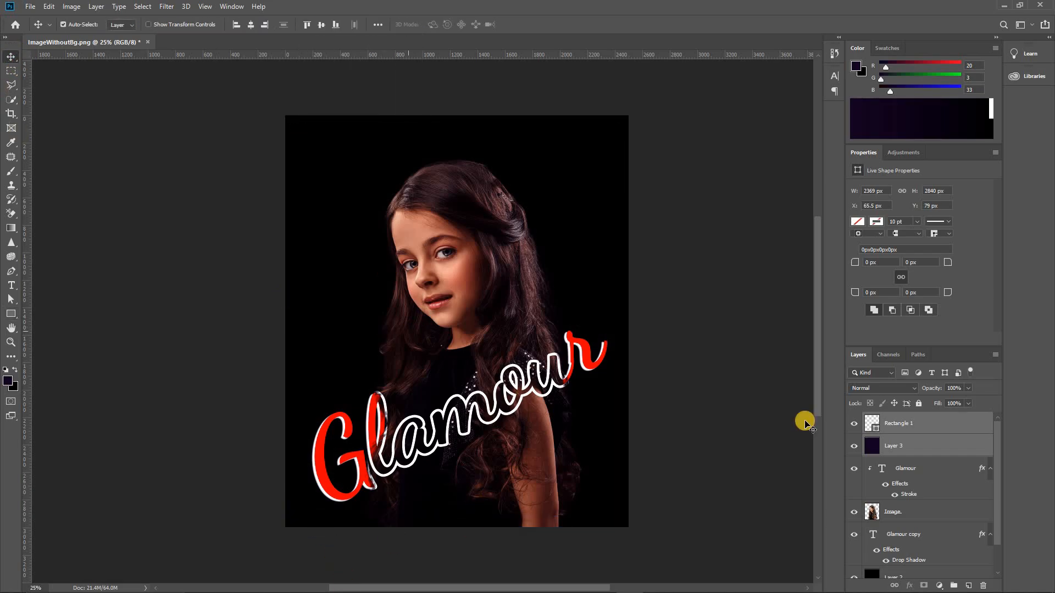
Step: Shrink the rectangle to about 2325 by 2788 px and centre it on the canvas in both directions
click(924, 423)
key(ctrl+t)
drag(293, 518, 301, 509)
click(10, 312)
click(358, 25)
click(382, 124)
click(326, 54)
click(392, 53)
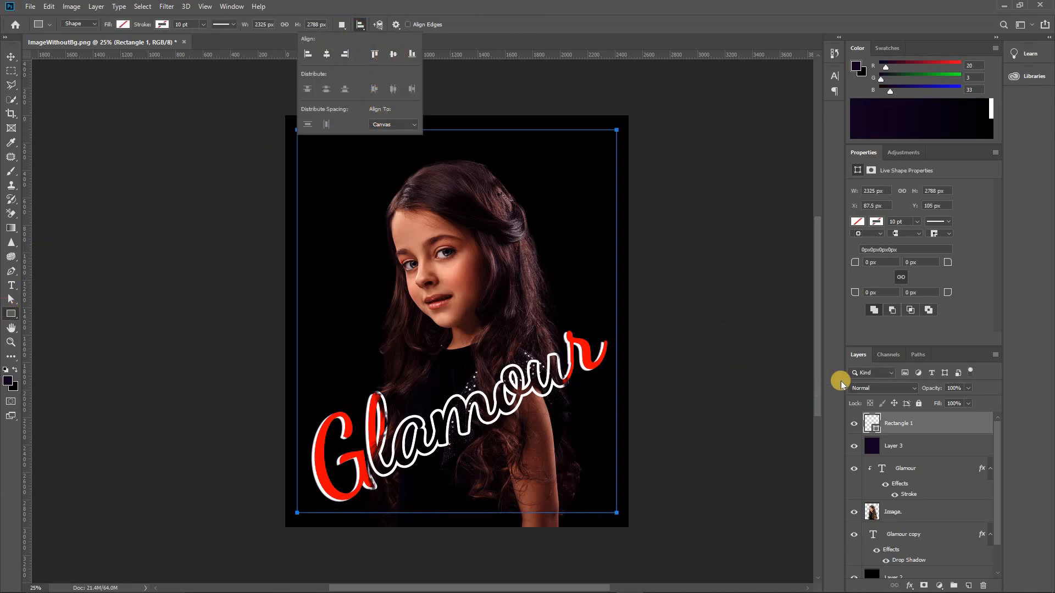
Step: Set the rectangle's 10 pt stroke colour to white
click(161, 24)
click(213, 45)
click(618, 285)
click(860, 282)
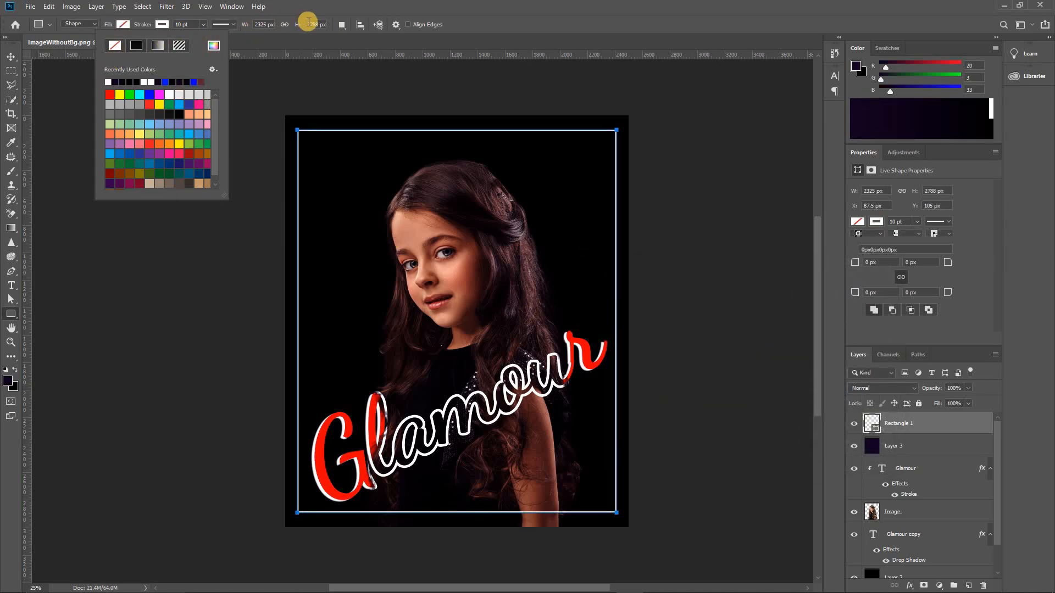
Step: Round all four corners of the rectangle frame with a 100 px radius
click(855, 262)
text(100)
key(Return)
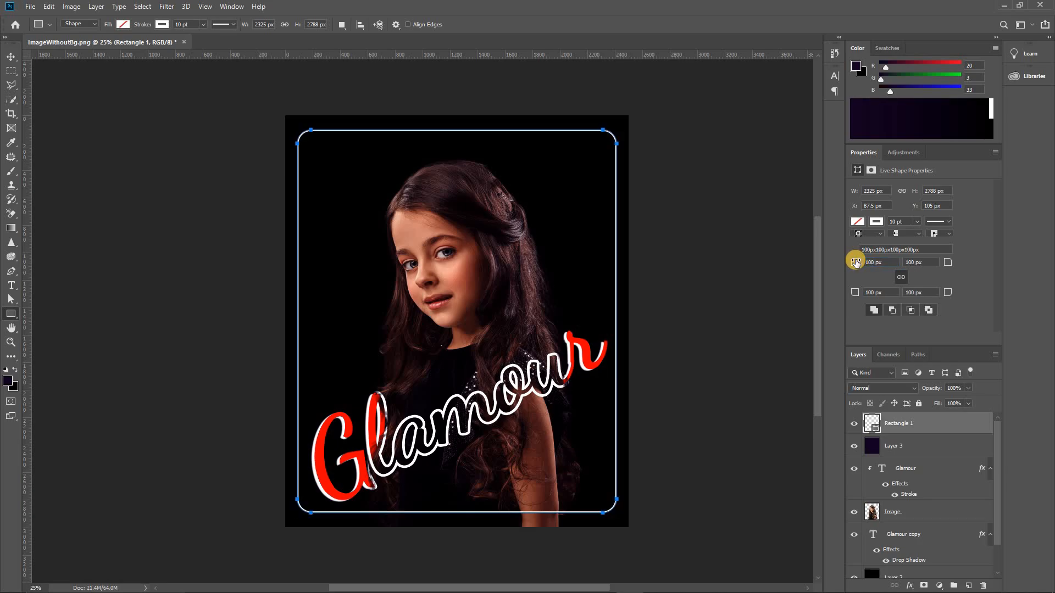
key(Escape)
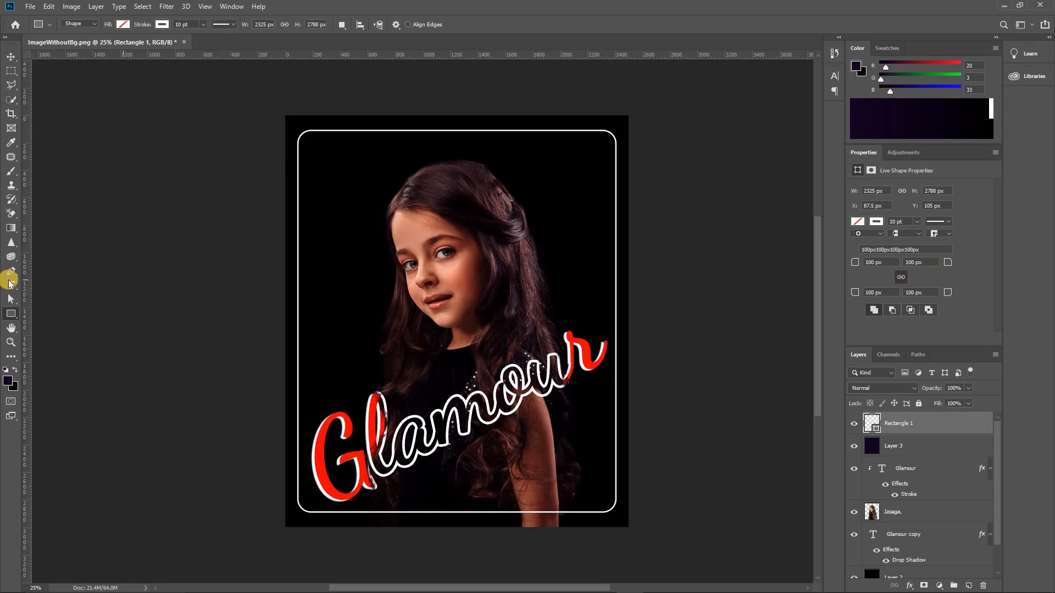
Step: Give the rectangle frame a blue drop shadow at 100% opacity with 0 px distance, 4% spread and 32 px size
double_click(955, 426)
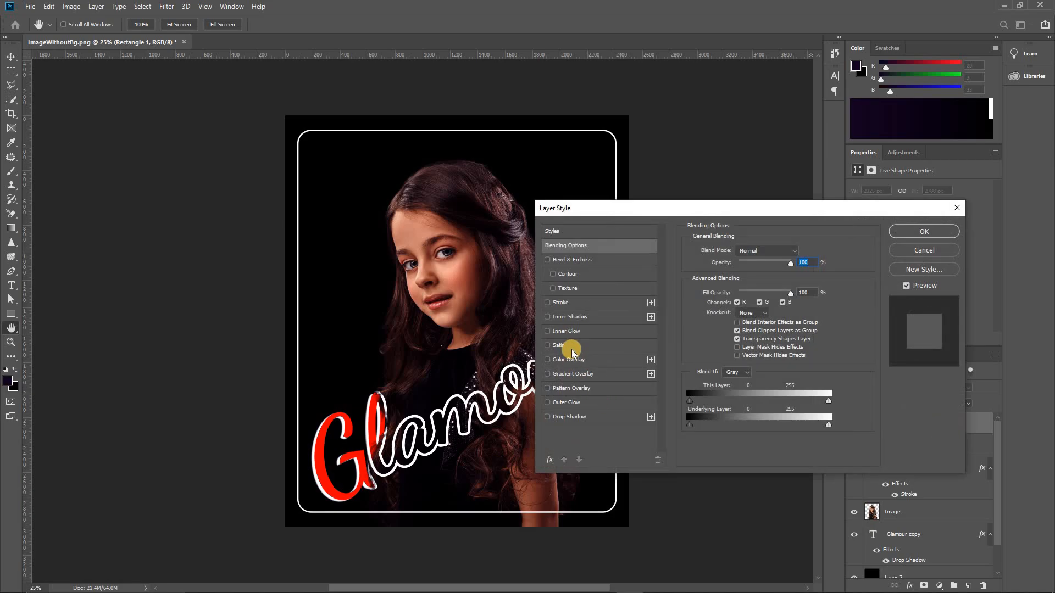
click(587, 417)
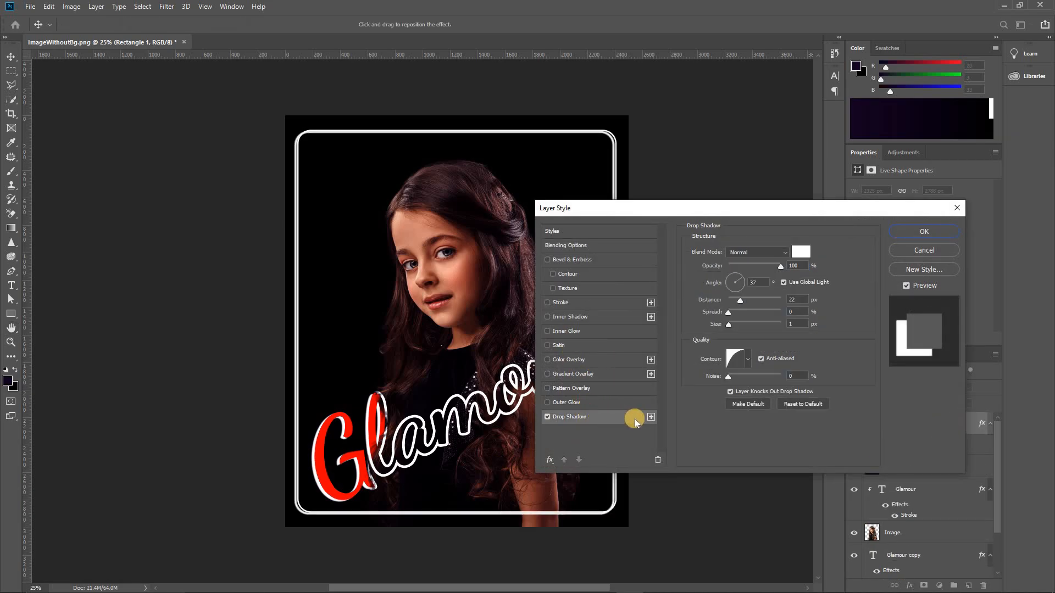
click(800, 253)
click(764, 331)
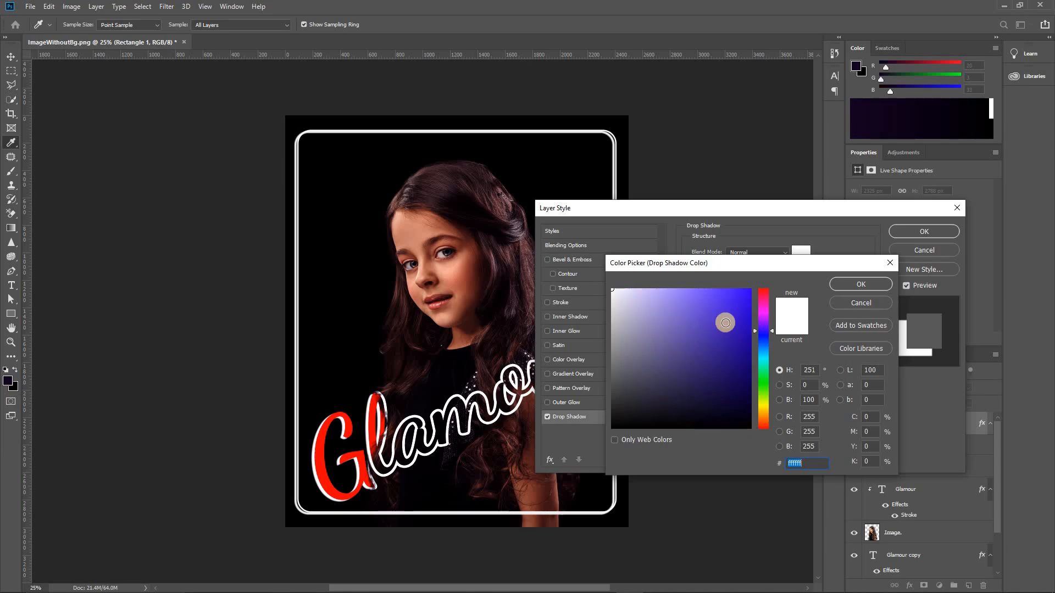
click(847, 285)
drag(769, 300, 729, 303)
click(727, 300)
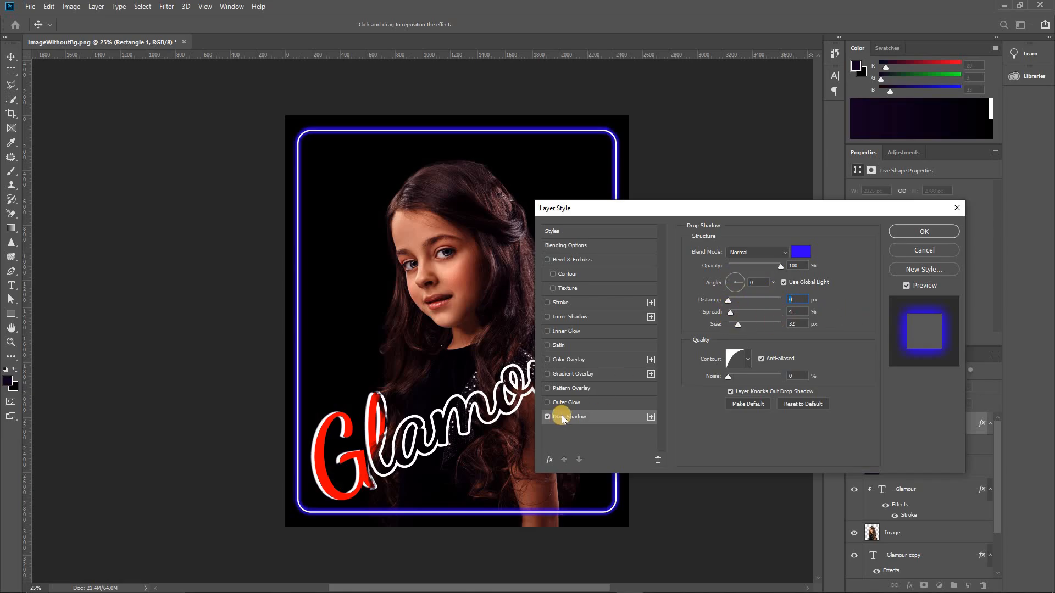
click(906, 229)
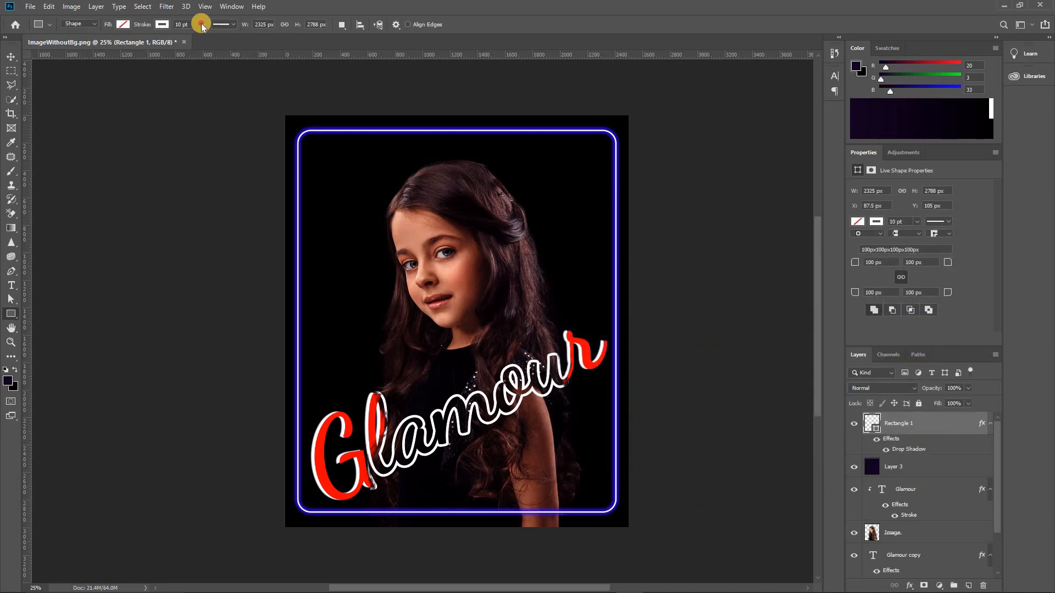
Step: Reduce the rectangle frame's stroke width to 5 pt and deselect the layer
click(174, 24)
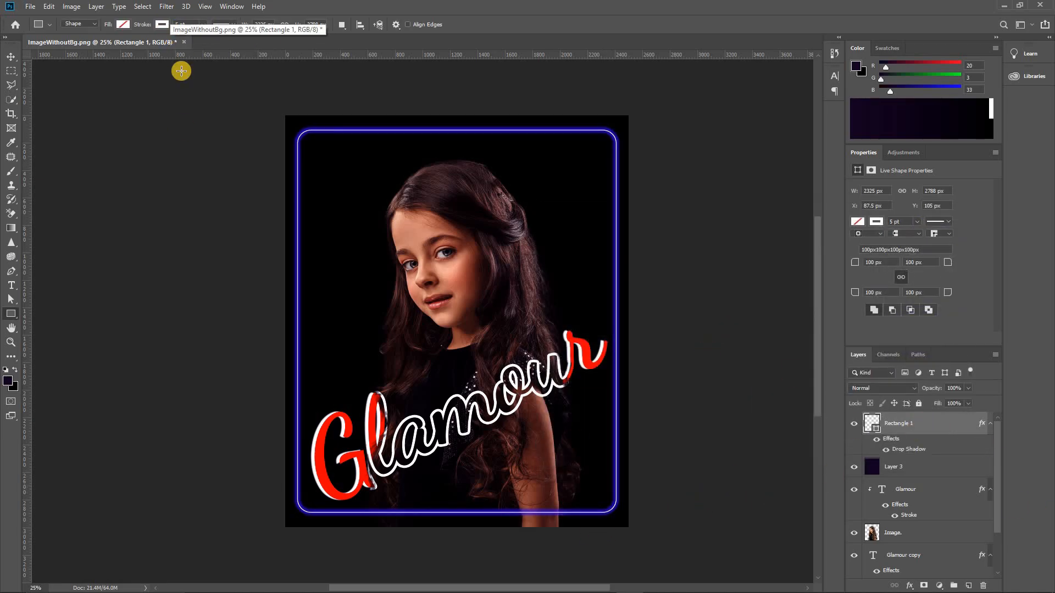
click(11, 56)
click(236, 245)
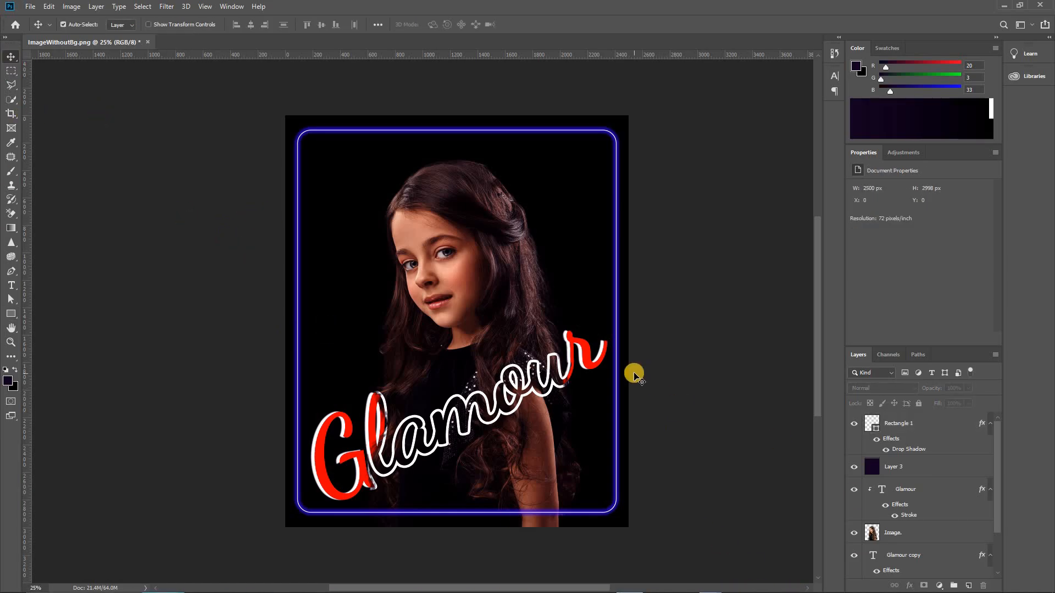
Step: Link the Glamour and Glamour copy text layers together
click(932, 487)
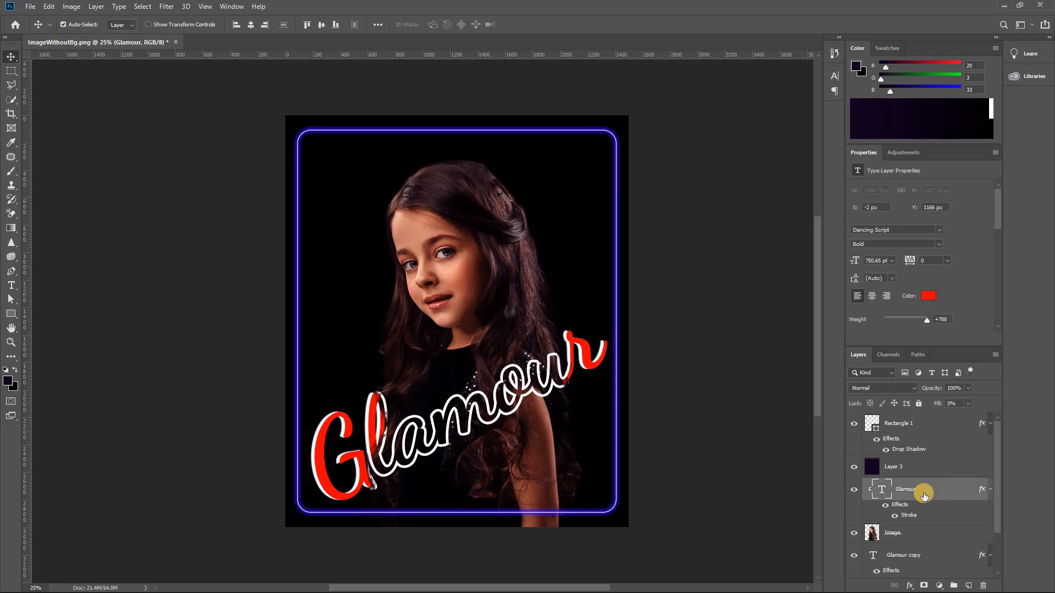
scroll(924, 496, down, 2)
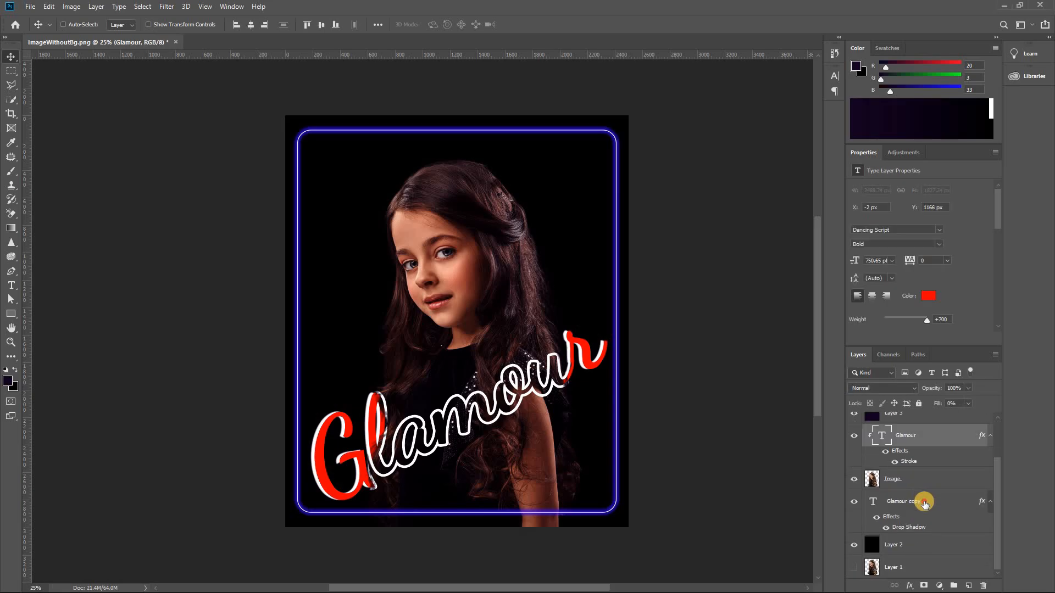
ctrl+click(924, 502)
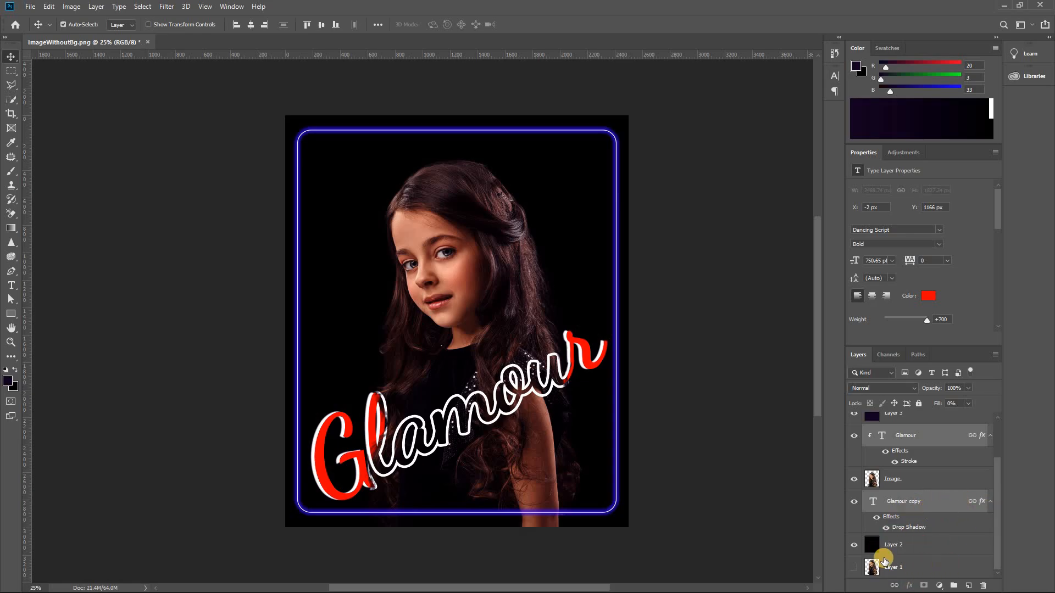
Step: Lock the Rectangle 1, Layer 3, Image, Layer 2 and Layer 1 layers completely, leaving both text layers unlocked
scroll(951, 534, up, 3)
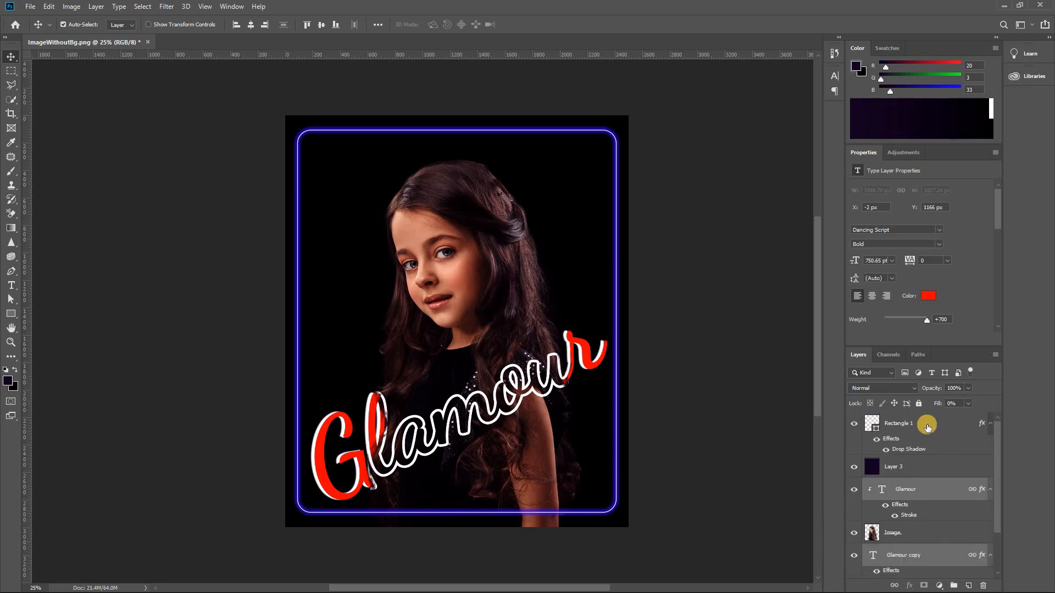
click(918, 430)
ctrl+click(922, 468)
scroll(933, 473, down, 2)
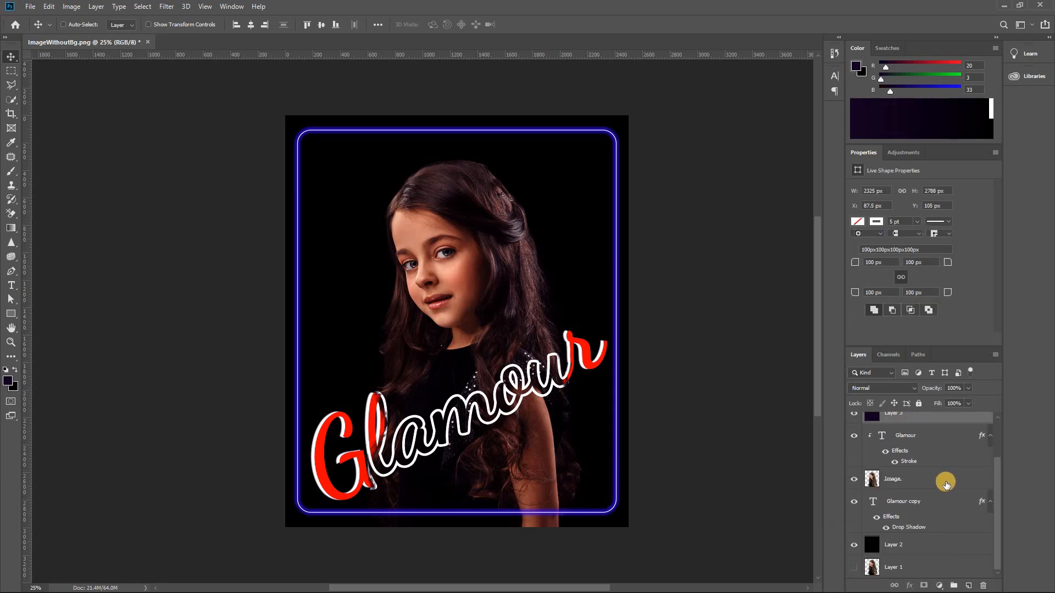
ctrl+click(972, 482)
ctrl+click(959, 548)
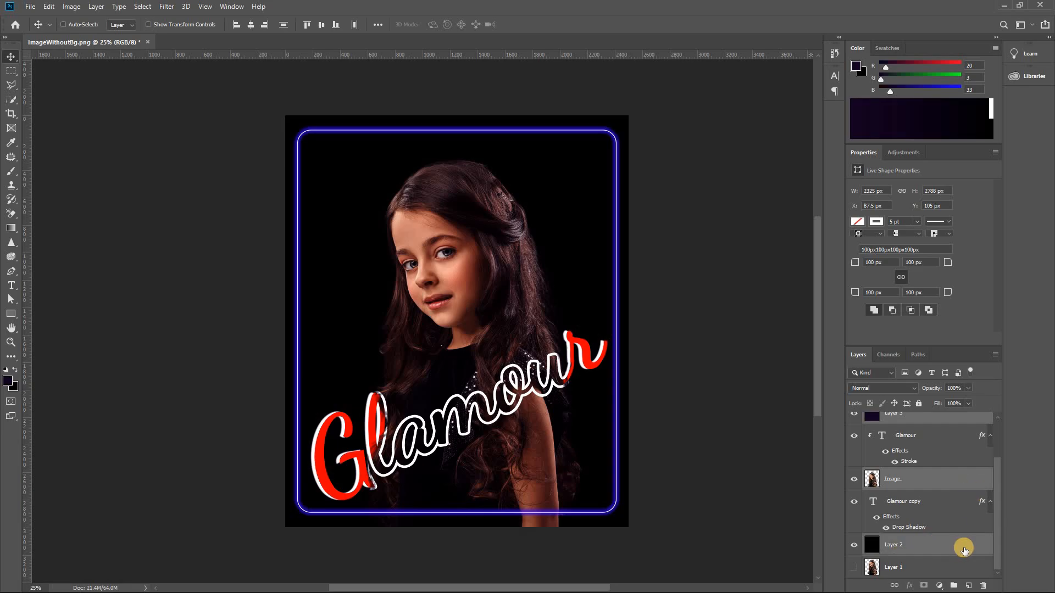
scroll(936, 522, up, 3)
scroll(918, 541, down, 2)
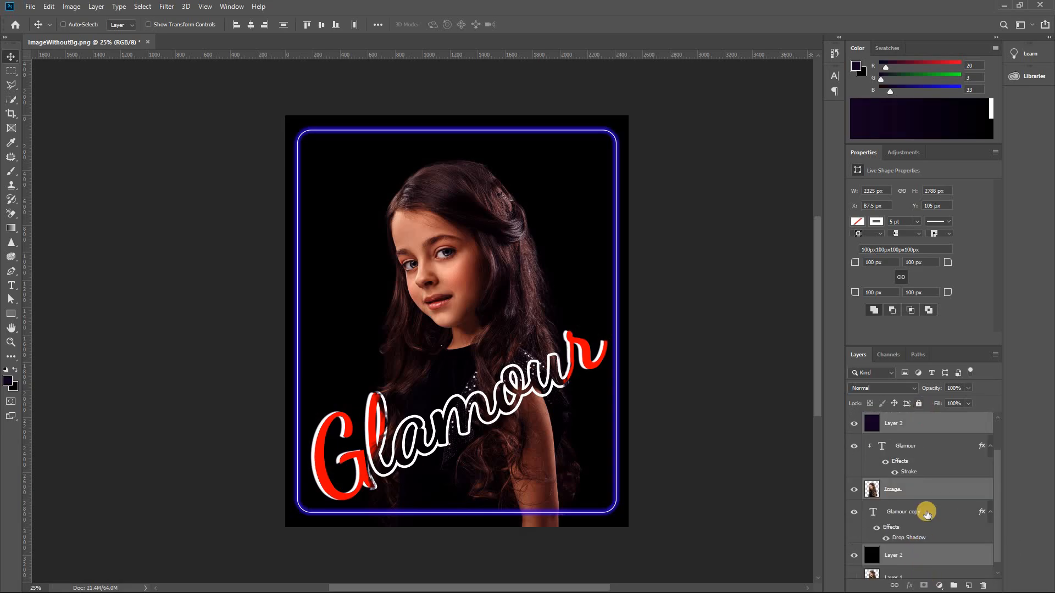
scroll(923, 528, down, 1)
ctrl+click(926, 570)
click(918, 403)
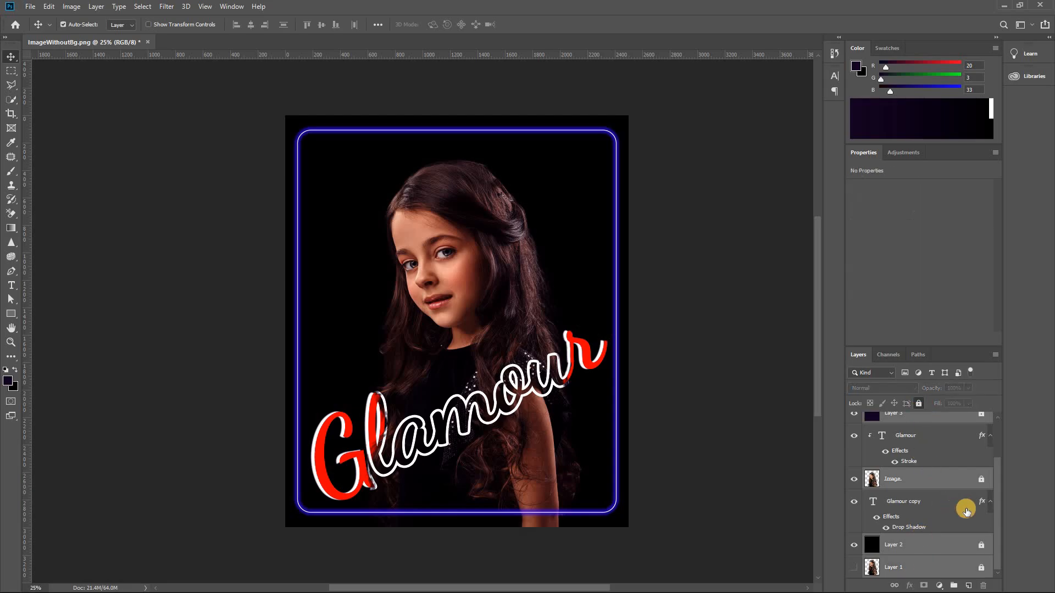
scroll(948, 506, up, 2)
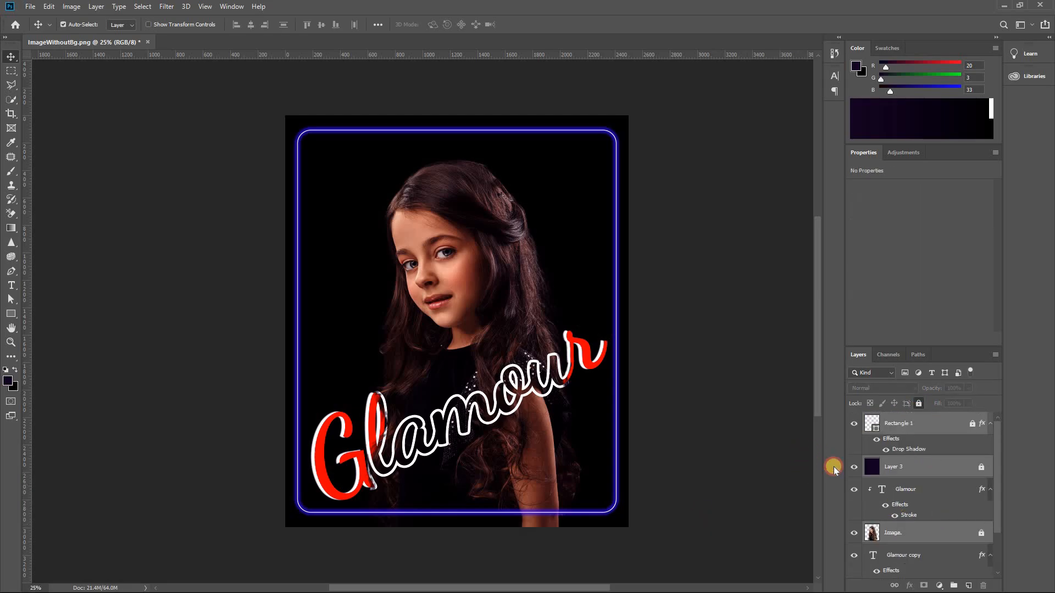
Step: Move the linked Glamour text straight up by about 67 px
click(523, 439)
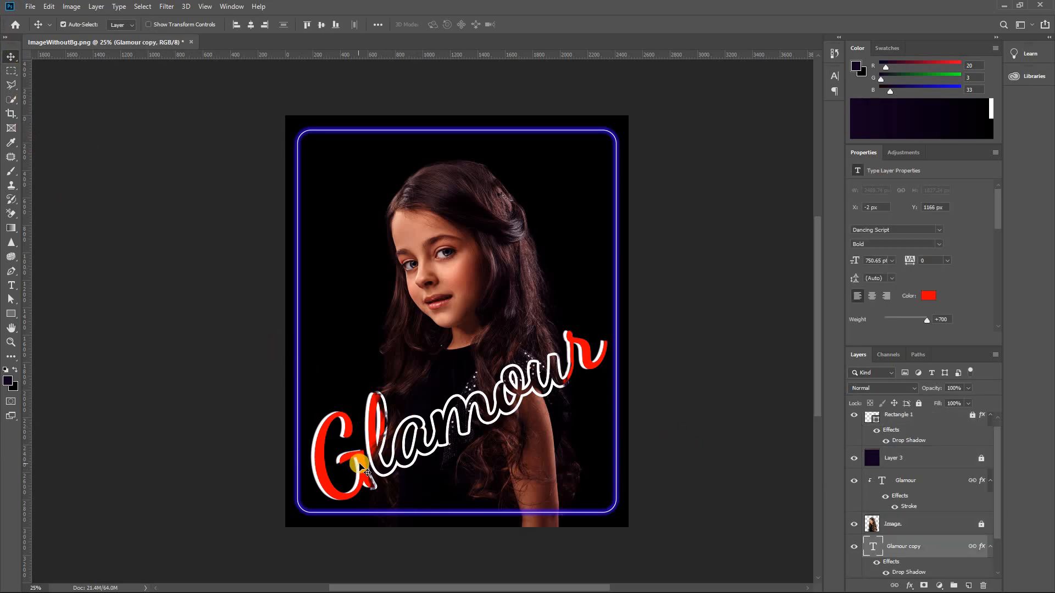
mouse_move(363, 467)
mouse_down()
mouse_move(329, 180)
mouse_move(287, 137)
mouse_move(342, 250)
mouse_move(367, 460)
mouse_up()
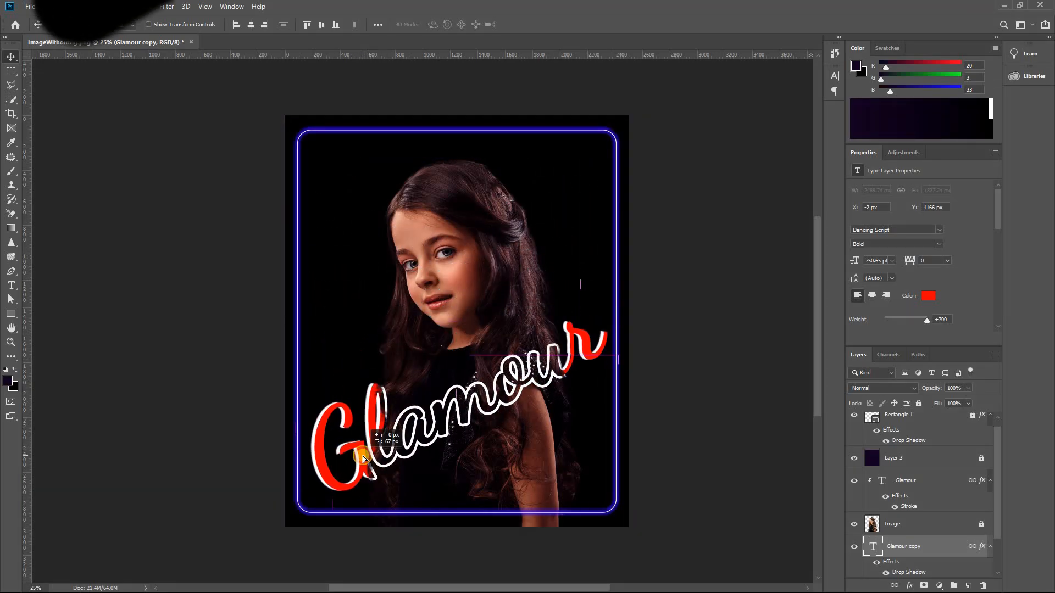